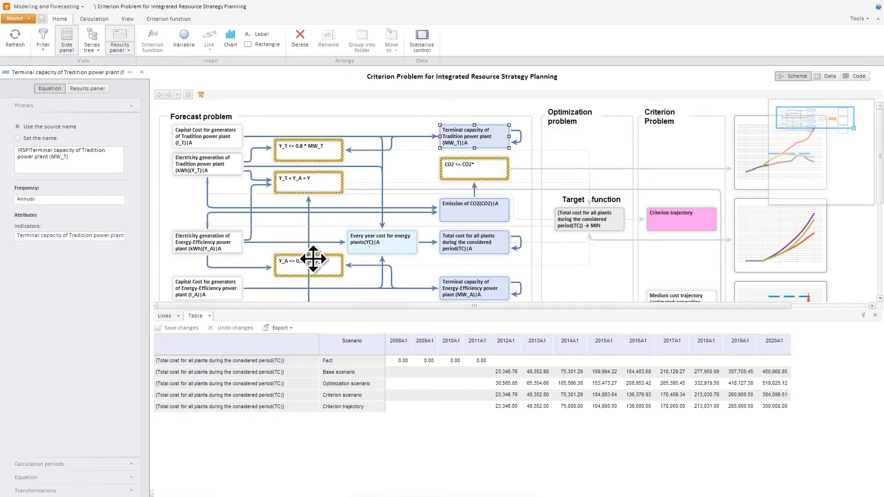
- Select the Emission of CO2 variable and examine its calculation periods, equation and transformation settings
{"action": "left_click", "coordinate": [354, 207]}
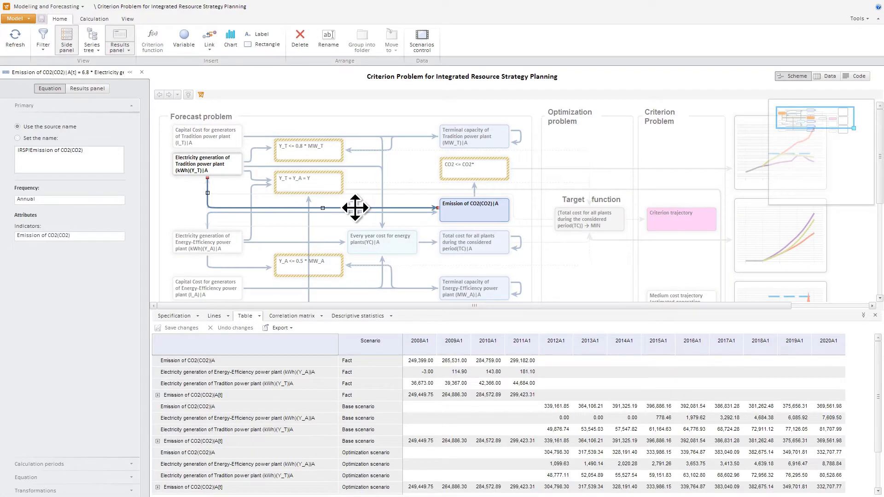
{"action": "left_click", "coordinate": [458, 213]}
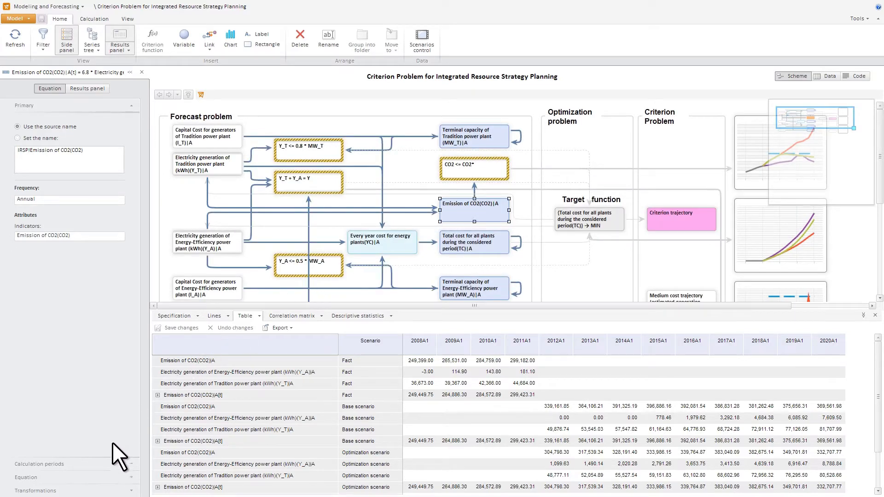
{"action": "left_click", "coordinate": [89, 462]}
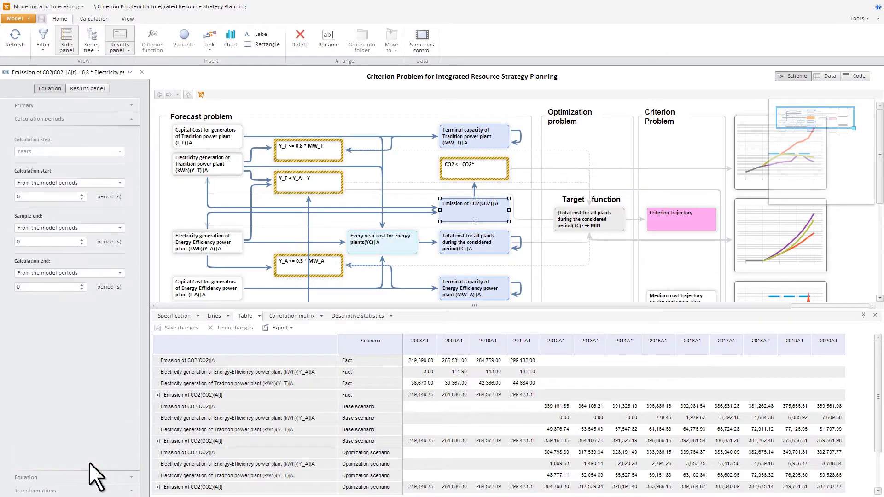
{"action": "left_click", "coordinate": [102, 477]}
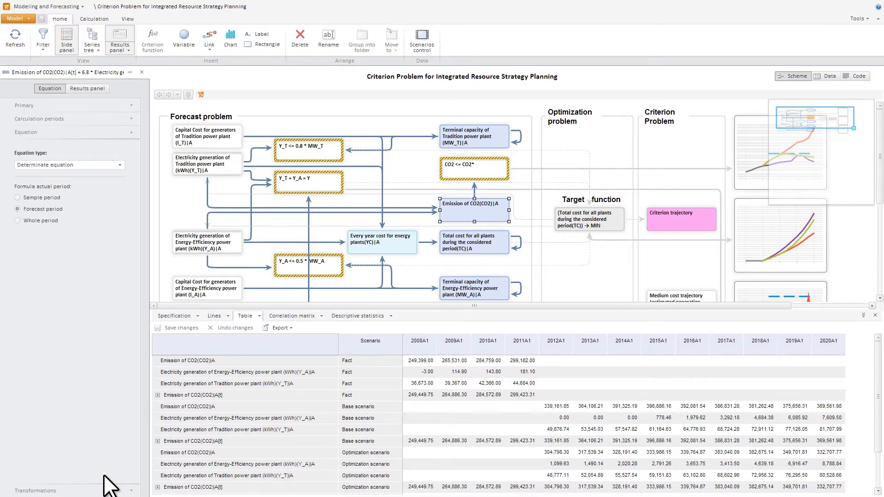
{"action": "left_click", "coordinate": [102, 490]}
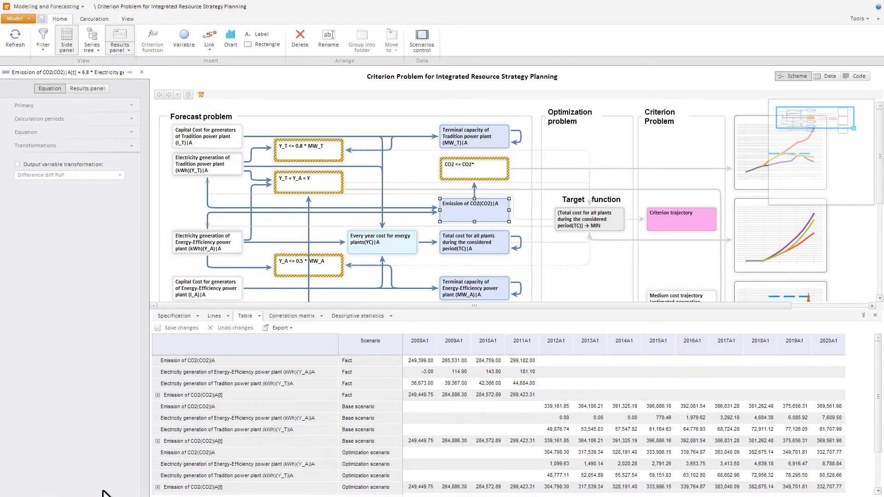
- Hide the side and results panels and look over the model's calculation options and problem types
{"action": "left_click", "coordinate": [73, 51]}
{"action": "left_click", "coordinate": [124, 33]}
{"action": "left_click", "coordinate": [97, 20]}
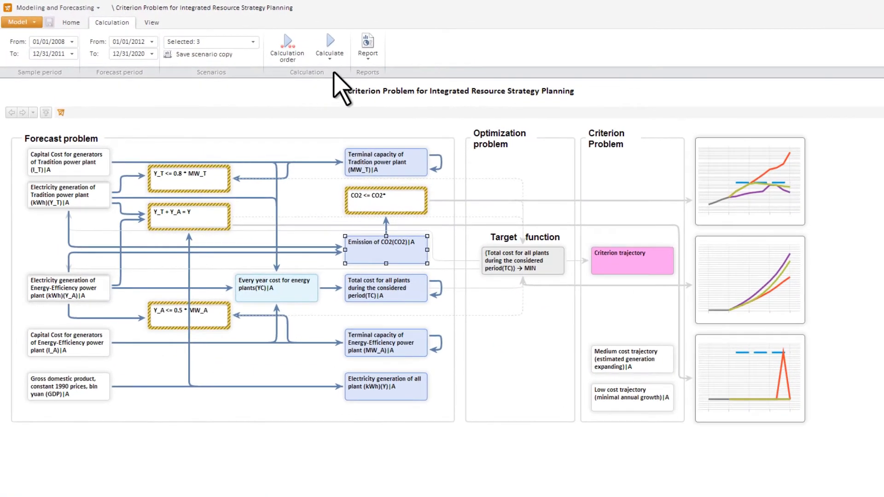
{"action": "left_click", "coordinate": [289, 53]}
{"action": "left_click", "coordinate": [345, 62]}
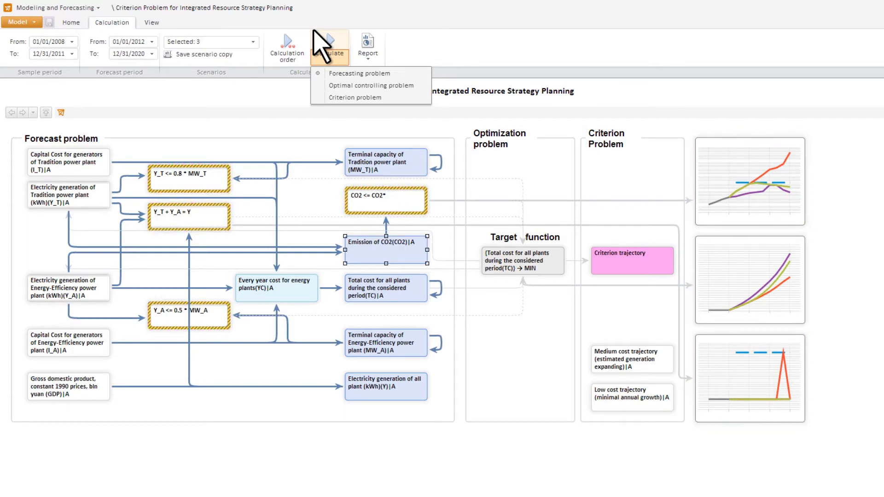
- Insert a chart for the variable Electricity generation of all plant (kWh)(Y)|A
{"action": "left_click", "coordinate": [408, 384]}
{"action": "left_click", "coordinate": [71, 22]}
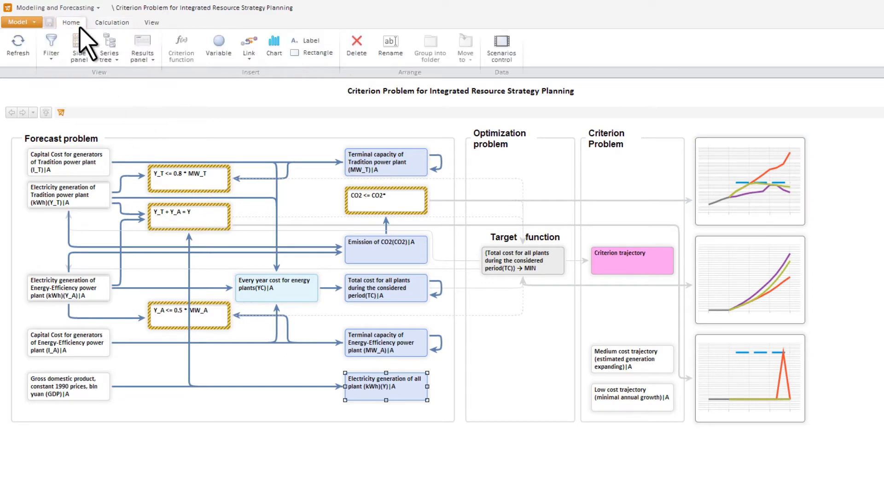
{"action": "left_click", "coordinate": [258, 43]}
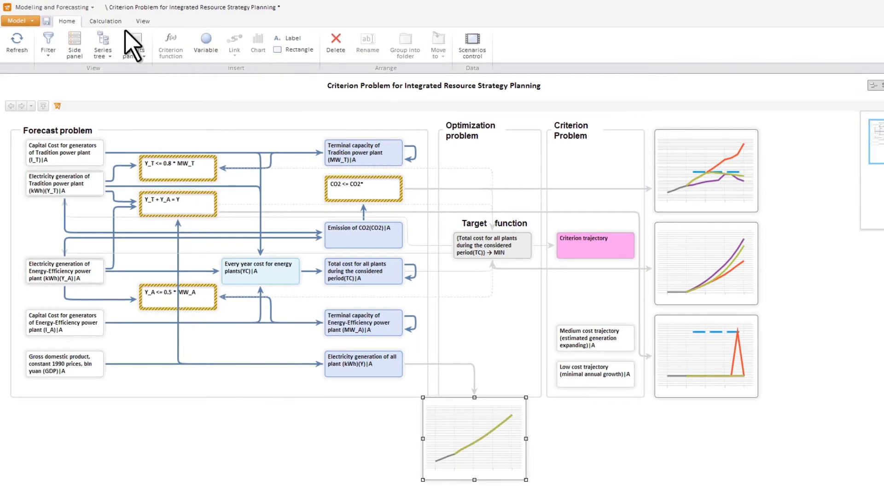
- Calculate the Criterion Problem for Integrated Resource Strategy Planning model
{"action": "left_click", "coordinate": [109, 21]}
{"action": "left_click", "coordinate": [325, 46]}
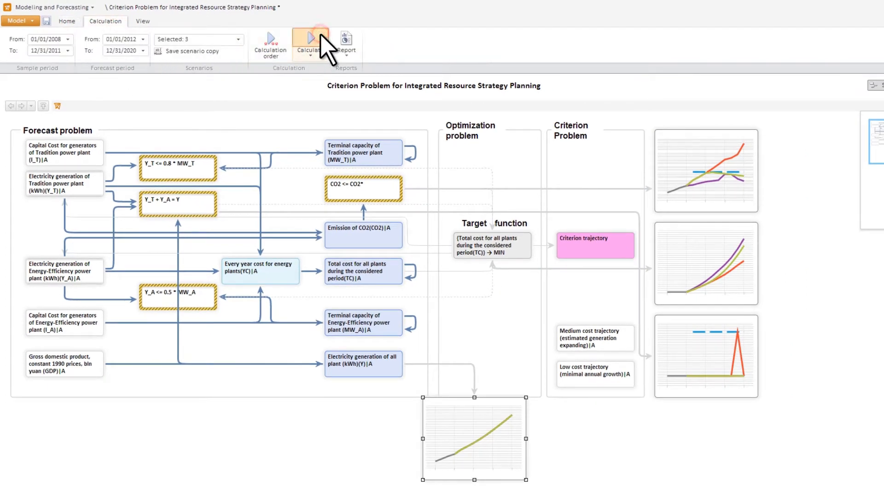
{"action": "left_click", "coordinate": [520, 307]}
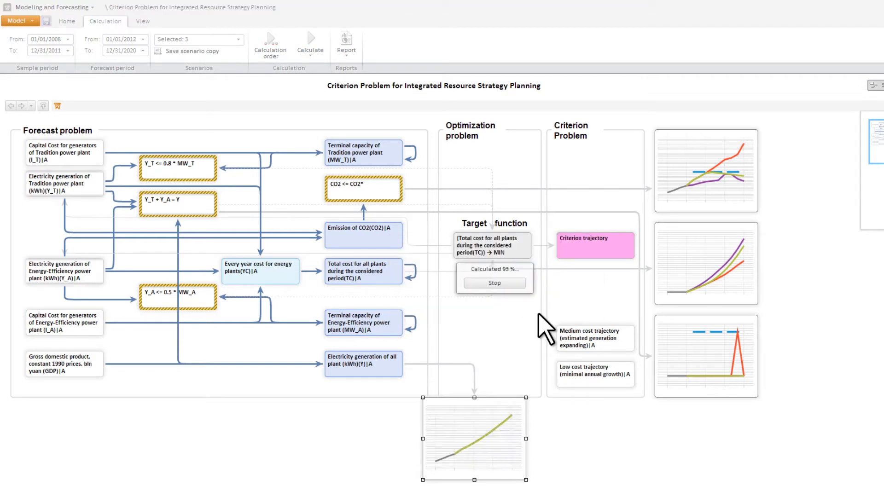
- Create a new model named "The model of U.S. GDP growth" in the default modeling container
{"action": "left_click", "coordinate": [32, 19]}
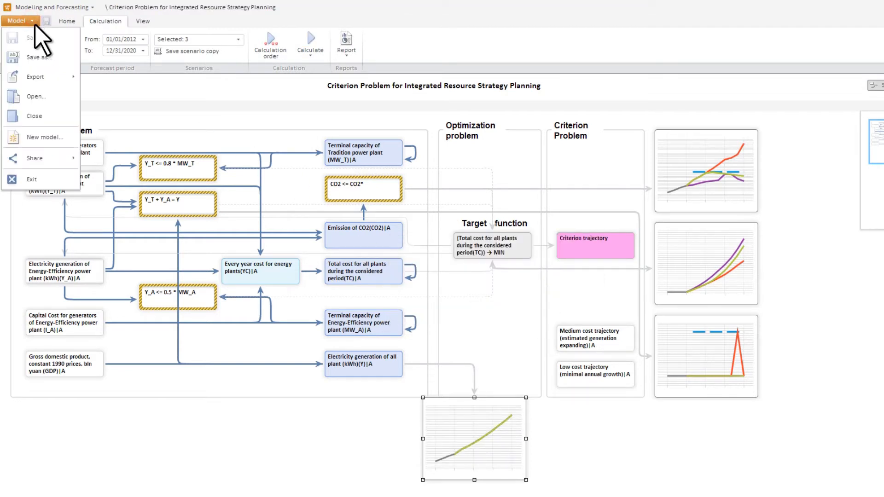
{"action": "left_click", "coordinate": [66, 144]}
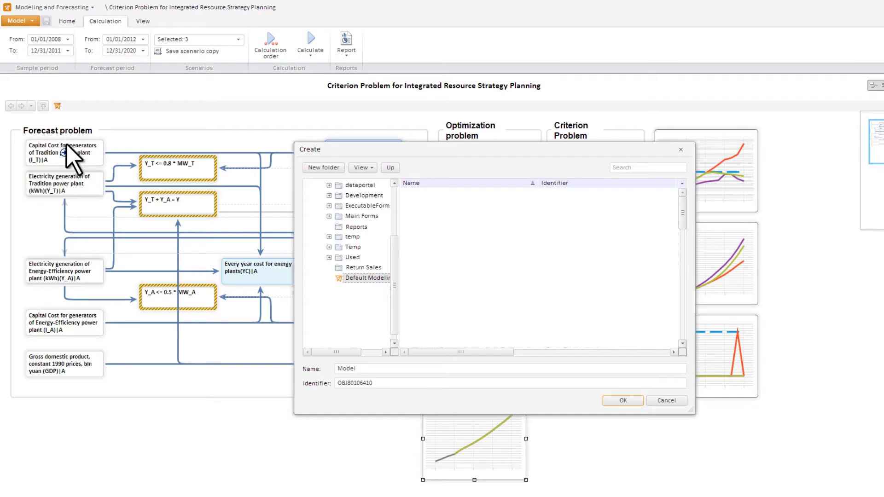
{"action": "left_click", "coordinate": [490, 368]}
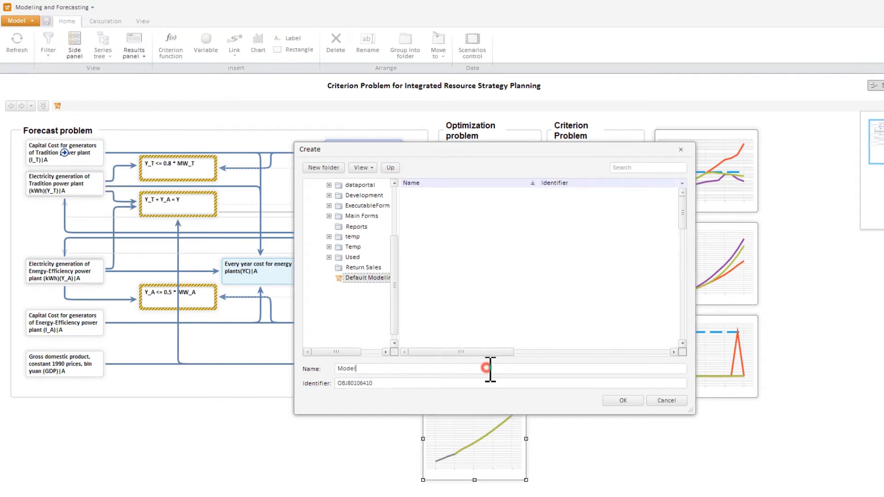
{"action": "key", "text": "ctrl+a"}
{"action": "type", "text": "The model of U.S. GDP growth"}
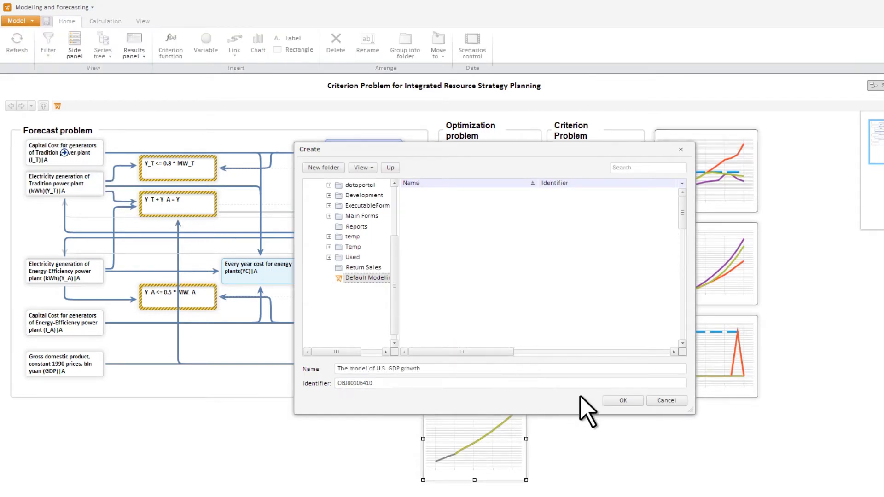
{"action": "left_click", "coordinate": [624, 401]}
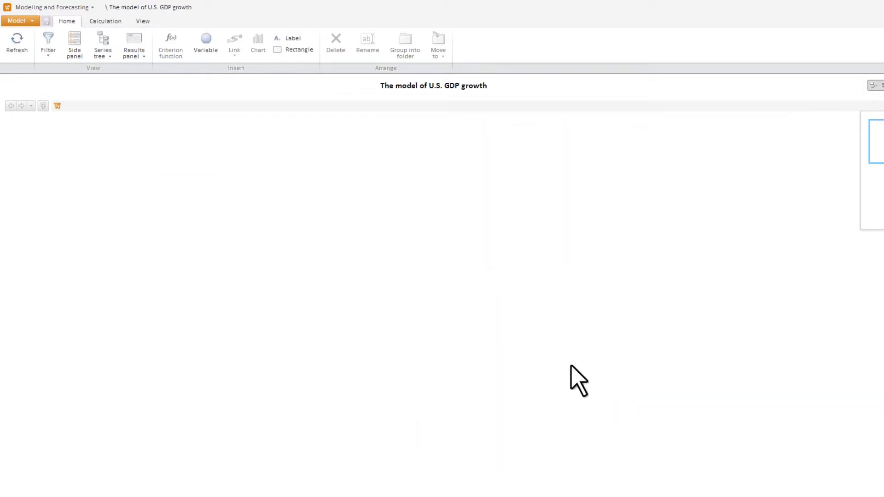
- Display the series tree of the World Bank Database from the 03. Data sources folder
{"action": "left_click", "coordinate": [109, 56]}
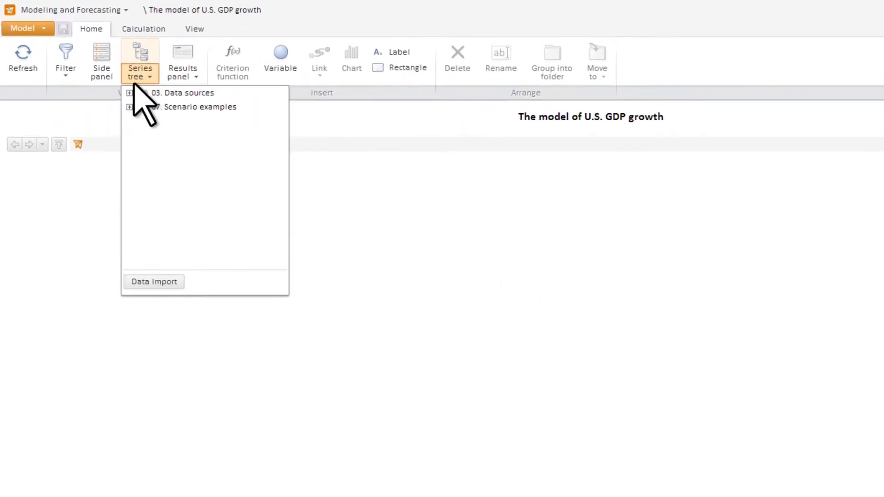
{"action": "left_click", "coordinate": [95, 67]}
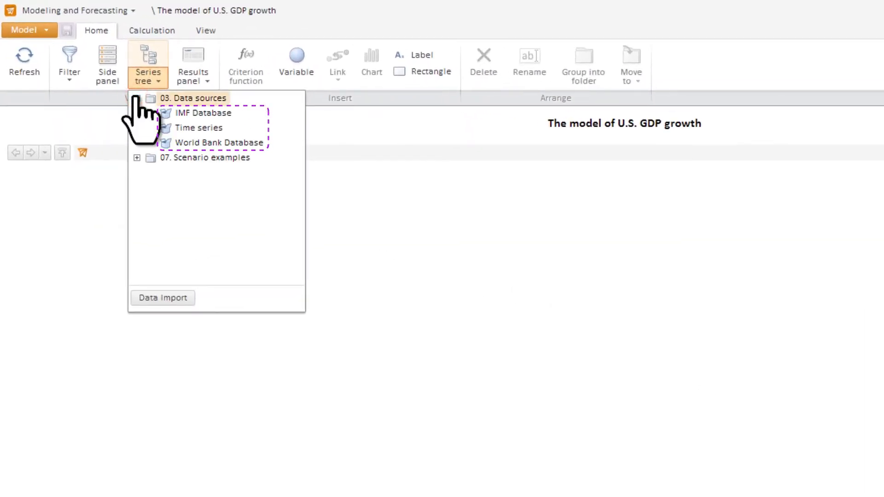
{"action": "left_click", "coordinate": [260, 144]}
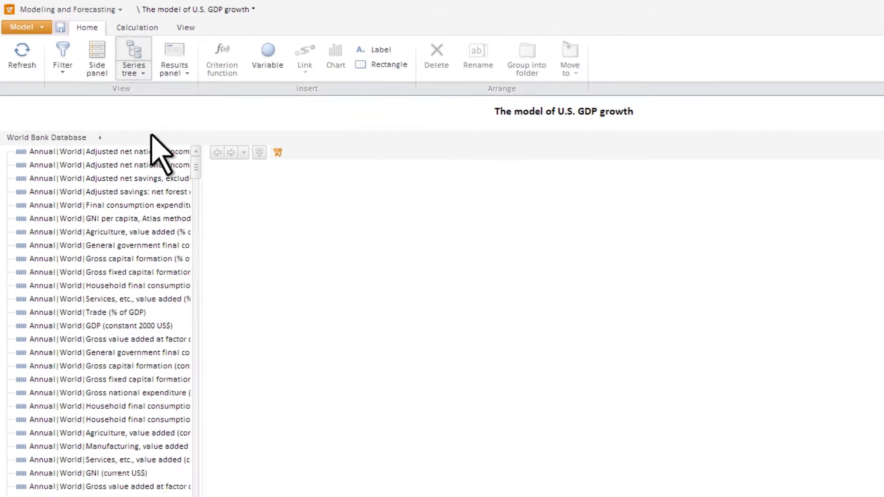
- Add the Country dimension to the series tree and restrict it to United States of America
{"action": "left_click", "coordinate": [99, 137]}
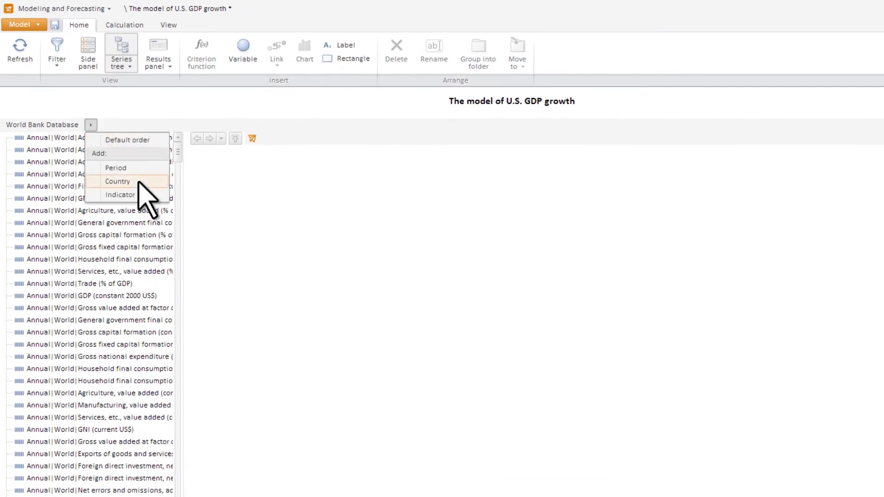
{"action": "left_click", "coordinate": [151, 199]}
{"action": "left_click", "coordinate": [121, 128]}
{"action": "left_click", "coordinate": [105, 139]}
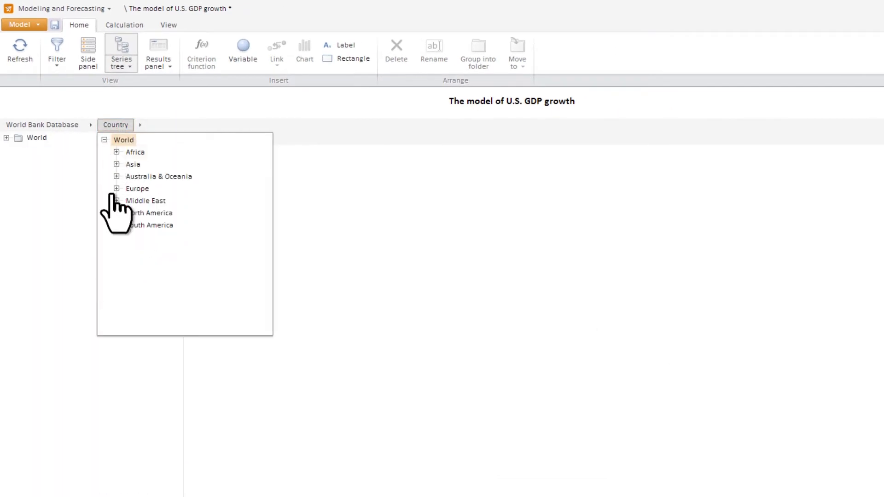
{"action": "left_click", "coordinate": [117, 212]}
{"action": "left_click_drag", "start_coordinate": [266, 162], "coordinate": [219, 316]}
{"action": "left_click", "coordinate": [200, 306]}
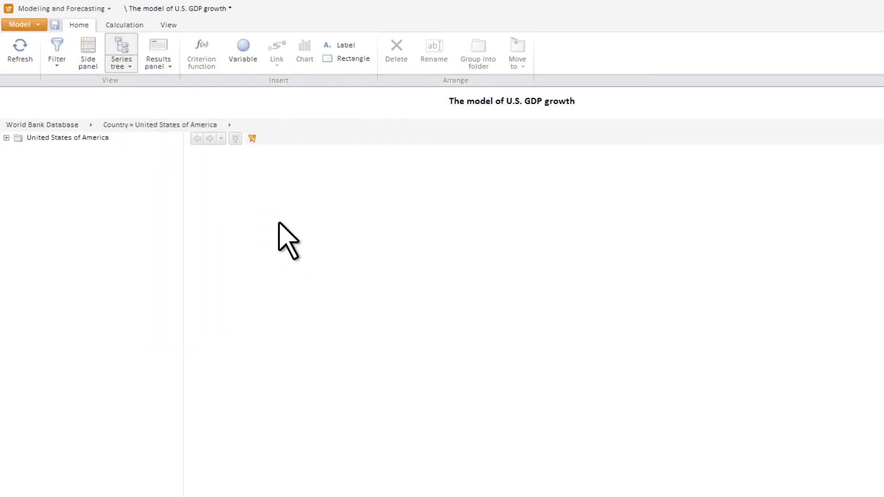
- Add the Indicator dimension to the series tree and select the annual % growth indicators under Economic Policy & Debt
{"action": "left_click", "coordinate": [229, 125]}
{"action": "left_click", "coordinate": [282, 168]}
{"action": "left_click", "coordinate": [270, 127]}
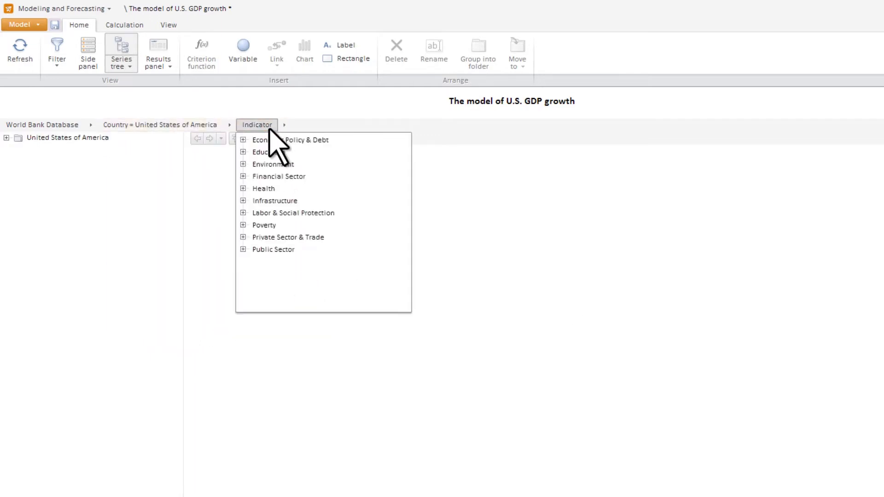
{"action": "left_click", "coordinate": [242, 140]}
{"action": "left_click", "coordinate": [255, 152]}
{"action": "left_click", "coordinate": [267, 177]}
{"action": "right_click", "coordinate": [298, 176]}
{"action": "left_click", "coordinate": [400, 238]}
{"action": "left_click", "coordinate": [445, 256]}
- Place the U.S. general government, household and total final consumption expenditure (annual % growth) series on the model scheme
{"action": "left_click", "coordinate": [6, 137]}
{"action": "left_click_drag", "start_coordinate": [184, 186], "coordinate": [218, 183]}
{"action": "left_click_drag", "start_coordinate": [128, 210], "coordinate": [274, 191]}
{"action": "left_click_drag", "start_coordinate": [138, 271], "coordinate": [438, 210]}
{"action": "left_click_drag", "start_coordinate": [152, 174], "coordinate": [341, 251]}
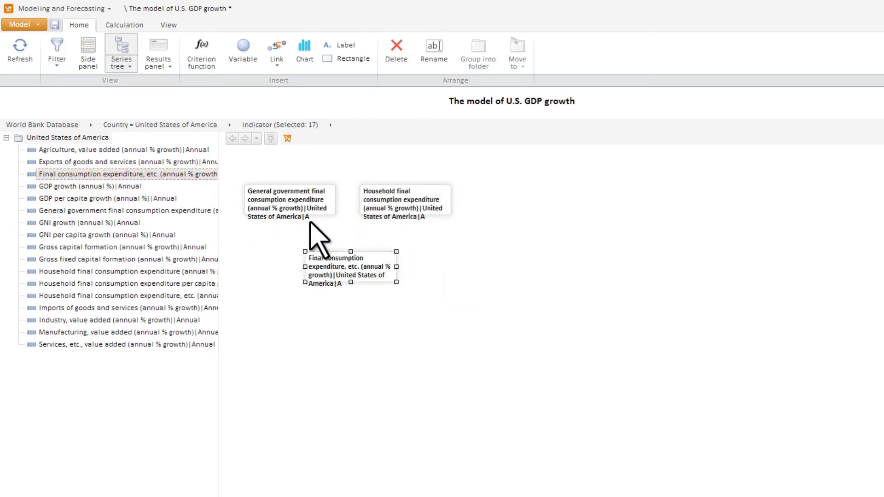
- Hide the series tree and link general government and household expenditure to final consumption expenditure with a linear regression equation
{"action": "left_click", "coordinate": [133, 53]}
{"action": "left_click_drag", "start_coordinate": [79, 186], "coordinate": [133, 251]}
{"action": "left_click", "coordinate": [713, 314]}
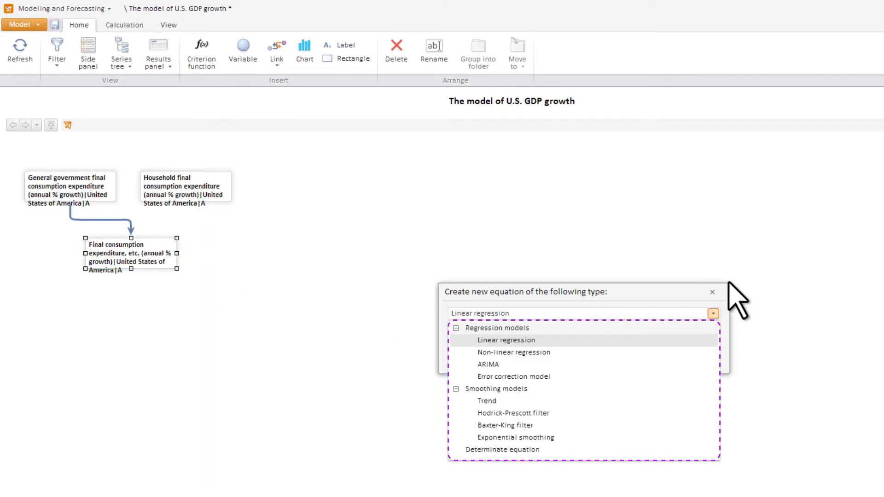
{"action": "left_click", "coordinate": [713, 313]}
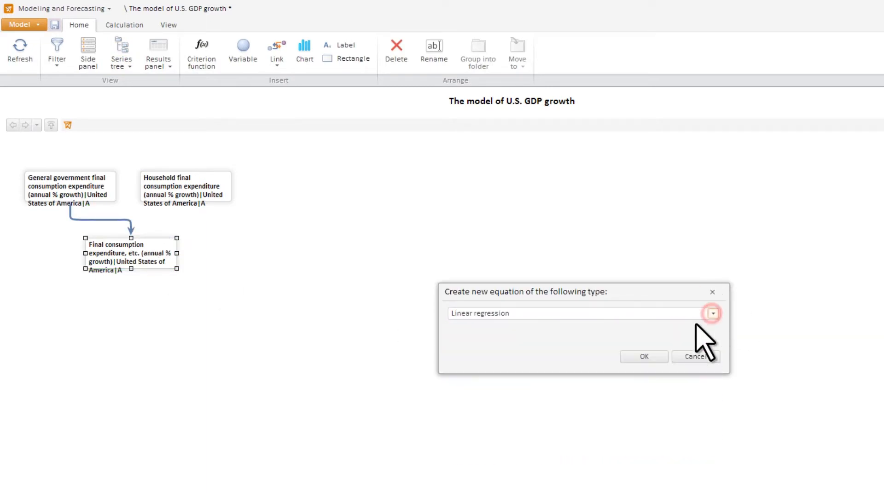
{"action": "left_click", "coordinate": [651, 356]}
{"action": "left_click_drag", "start_coordinate": [186, 192], "coordinate": [135, 248]}
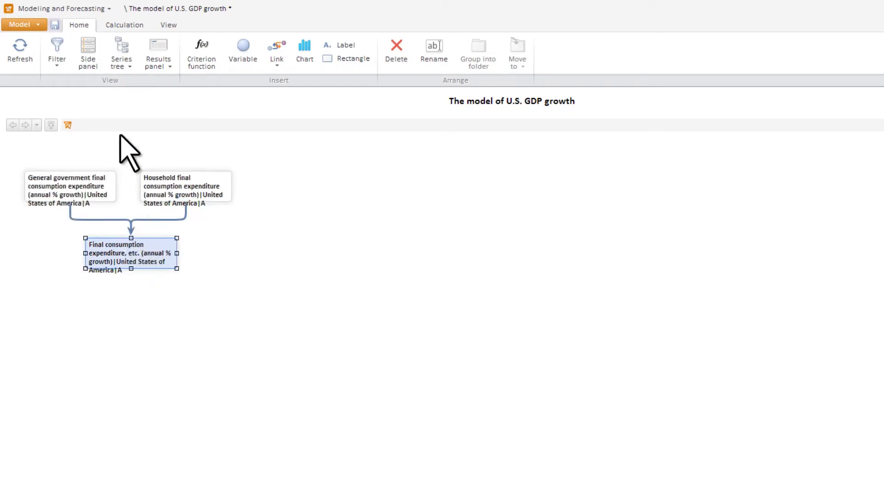
- Enable autoregression with the value 2 in the final consumption expenditure equation and show the results panel
{"action": "left_click", "coordinate": [93, 55]}
{"action": "left_click", "coordinate": [107, 476]}
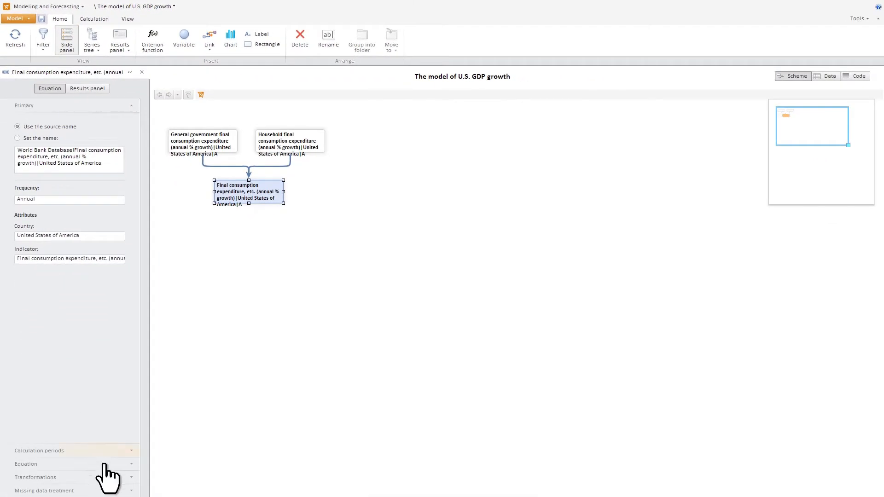
{"action": "left_click", "coordinate": [119, 165]}
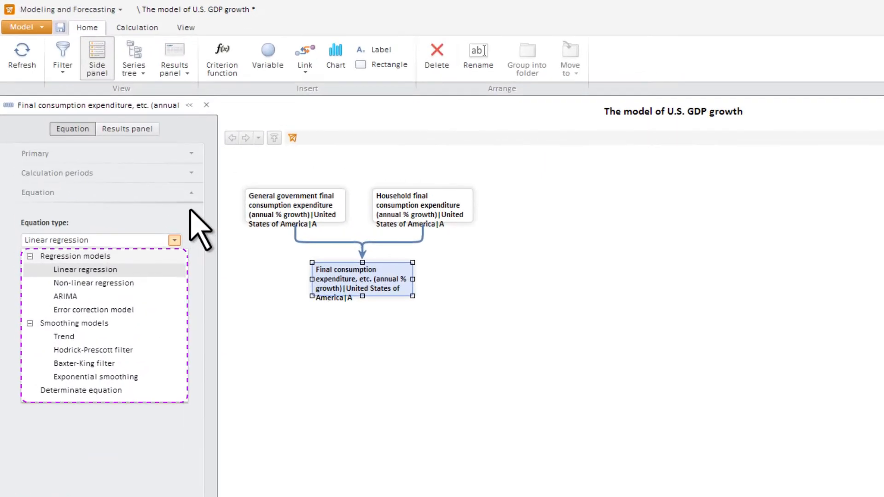
{"action": "left_click", "coordinate": [190, 210]}
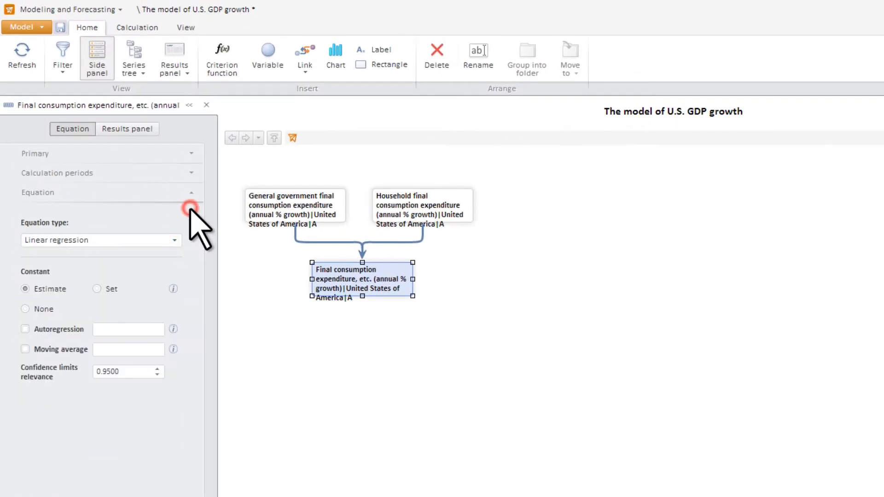
{"action": "left_click", "coordinate": [26, 329]}
{"action": "left_click", "coordinate": [159, 328]}
{"action": "key", "text": "BackSpace"}
{"action": "type", "text": "2"}
{"action": "left_click", "coordinate": [187, 50]}
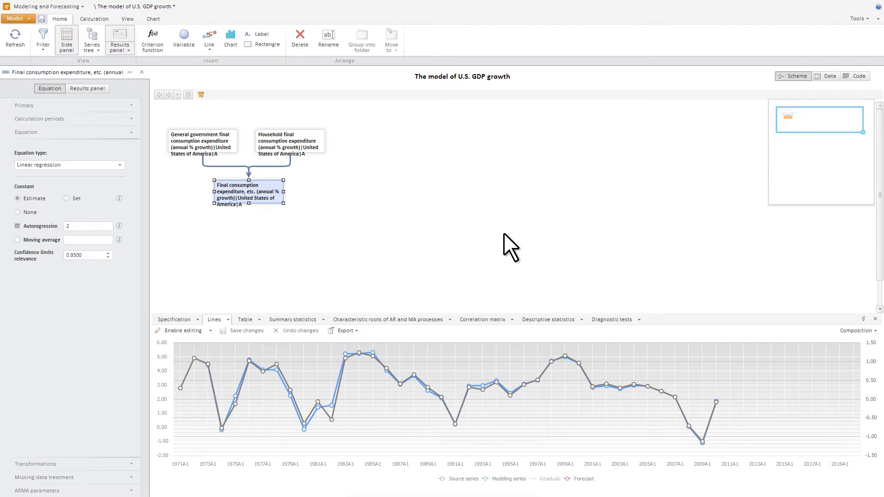
- Enable scenery modeling in the interface parameters
{"action": "left_click", "coordinate": [861, 18]}
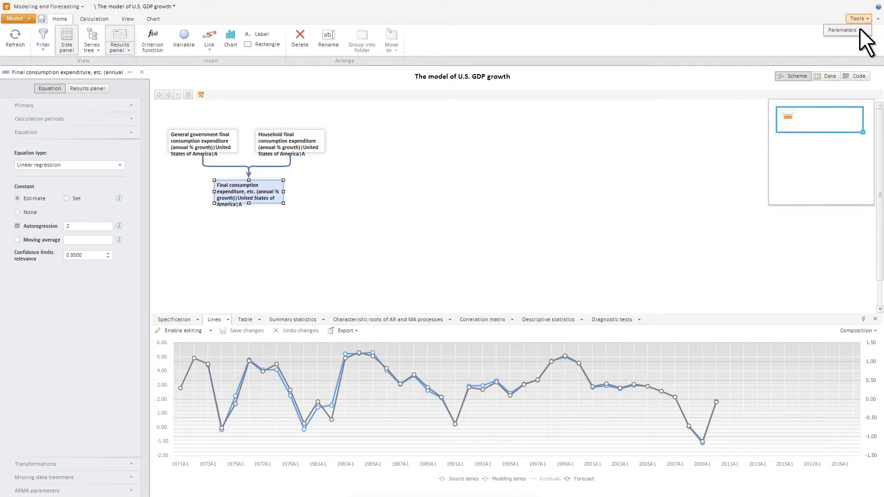
{"action": "left_click", "coordinate": [856, 31]}
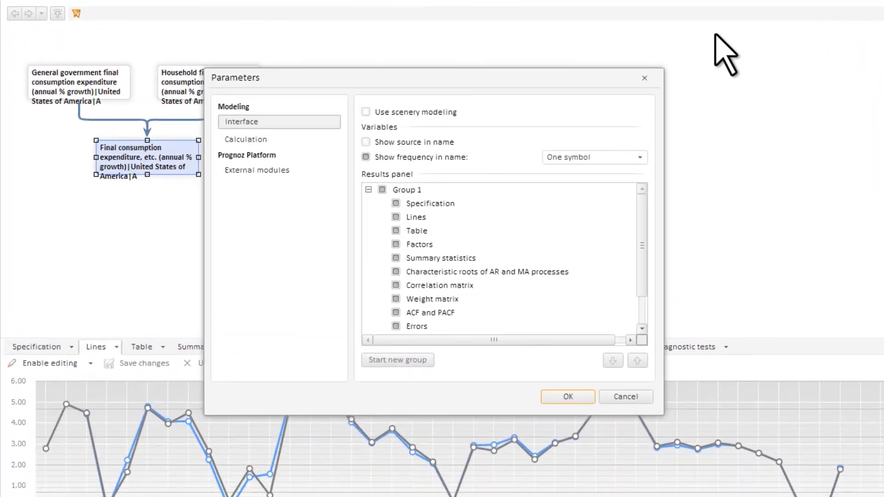
{"action": "left_click", "coordinate": [396, 161]}
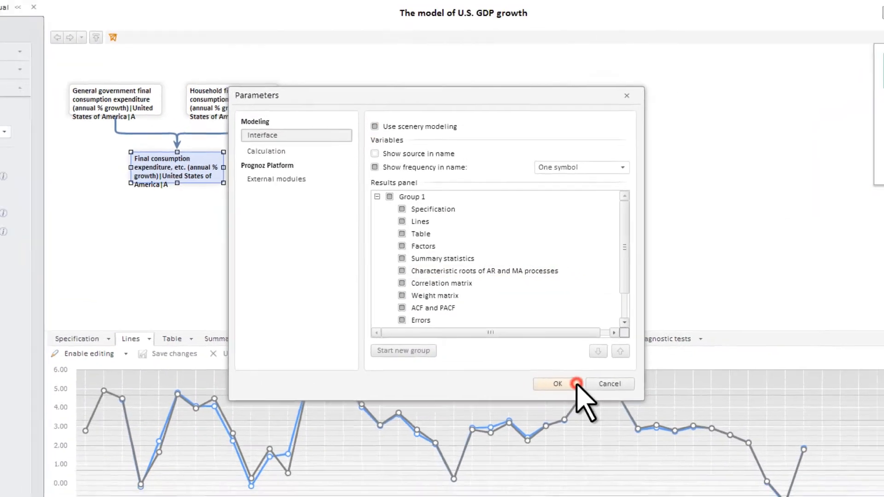
{"action": "left_click", "coordinate": [571, 396]}
- Add a scenario named Neutral and set the Optimistic, Pessimistic and Neutral scenarios to show
{"action": "left_click", "coordinate": [432, 48]}
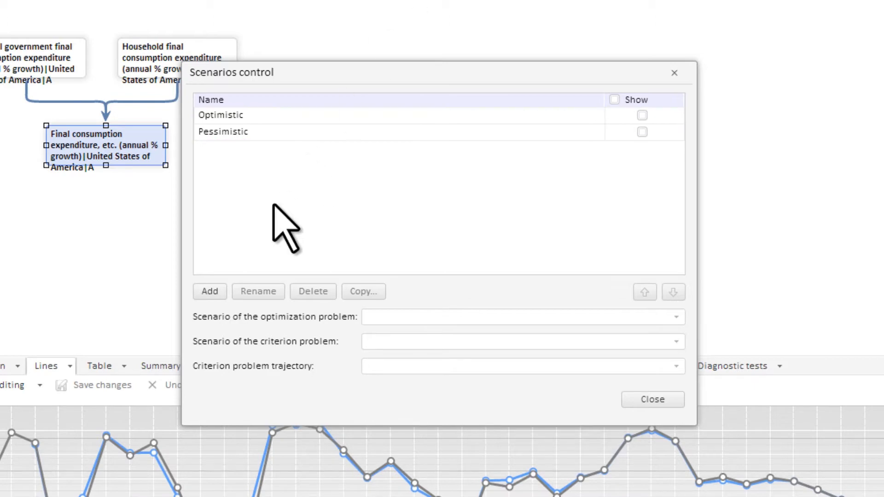
{"action": "left_click", "coordinate": [210, 290]}
{"action": "type", "text": "Neutral"}
{"action": "left_click", "coordinate": [381, 206]}
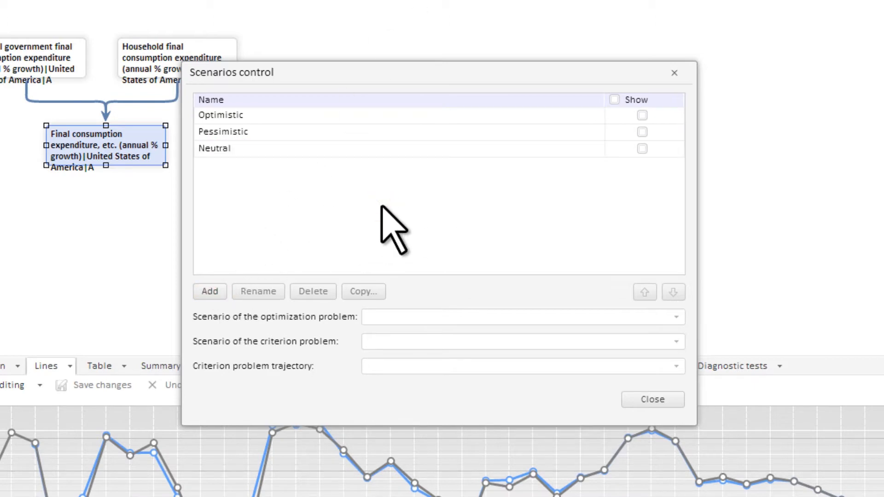
{"action": "left_click", "coordinate": [642, 115]}
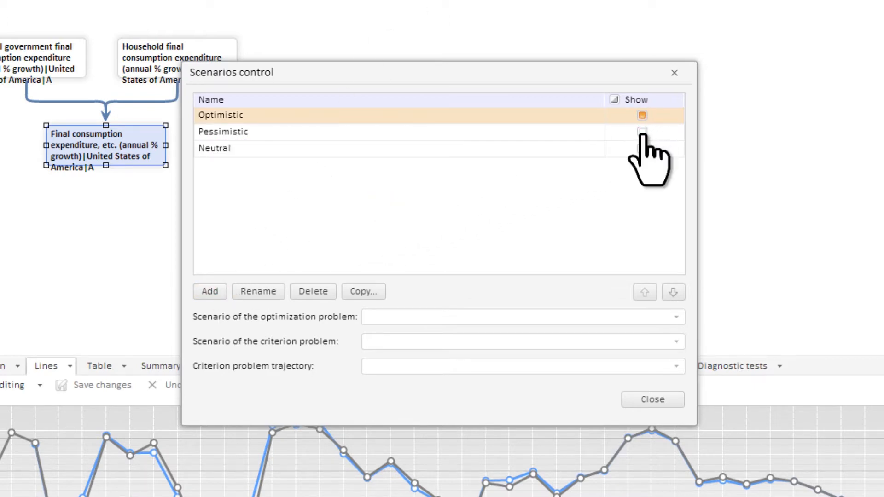
{"action": "left_click", "coordinate": [642, 132]}
{"action": "left_click", "coordinate": [642, 148]}
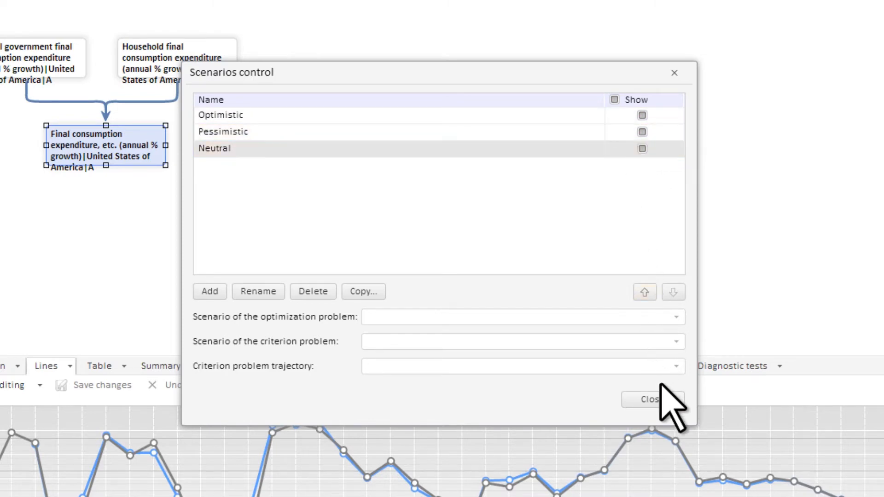
{"action": "left_click", "coordinate": [663, 400]}
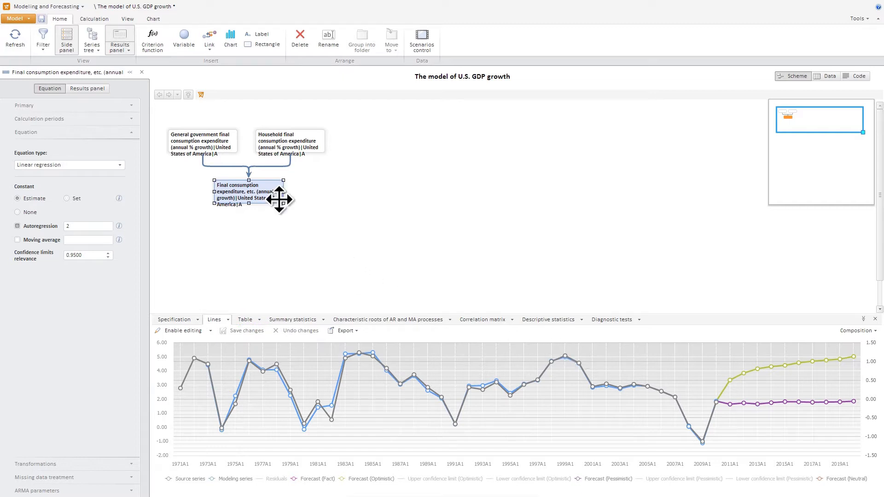
- Fill the Neutral scenario's forecast years for general government final consumption expenditure with about 2 in the table, and return to the line chart
{"action": "left_click", "coordinate": [230, 144]}
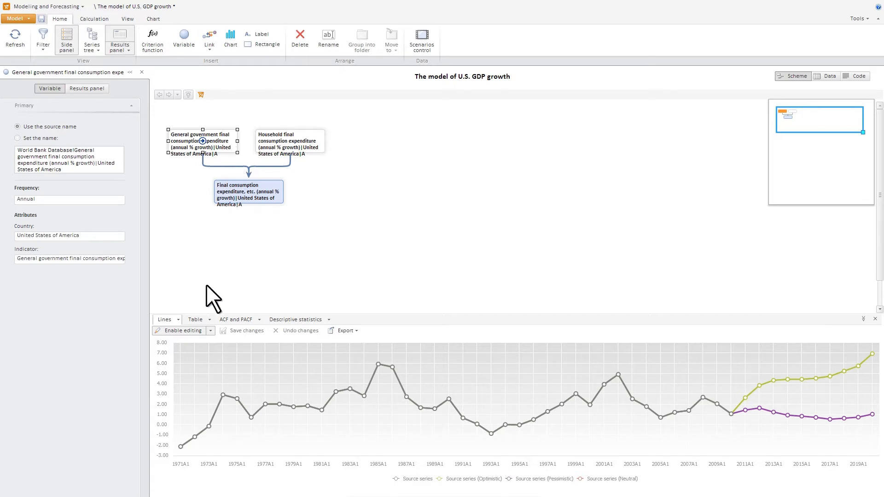
{"action": "left_click", "coordinate": [195, 320]}
{"action": "left_click_drag", "start_coordinate": [342, 491], "coordinate": [738, 496]}
{"action": "left_click_drag", "start_coordinate": [582, 399], "coordinate": [842, 398]}
{"action": "left_click", "coordinate": [166, 320]}
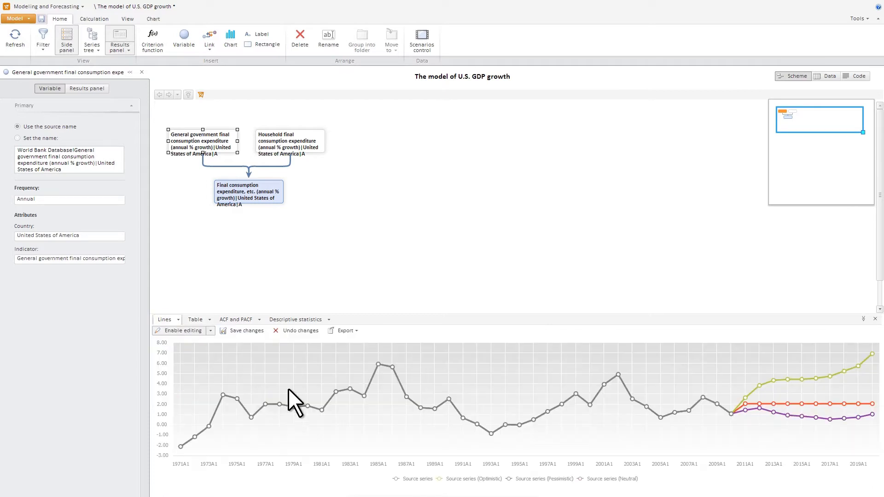
- Reshape the general government Neutral forecast line to rise from about 2 to about 4, save it, and select household final consumption expenditure
{"action": "left_click", "coordinate": [607, 479]}
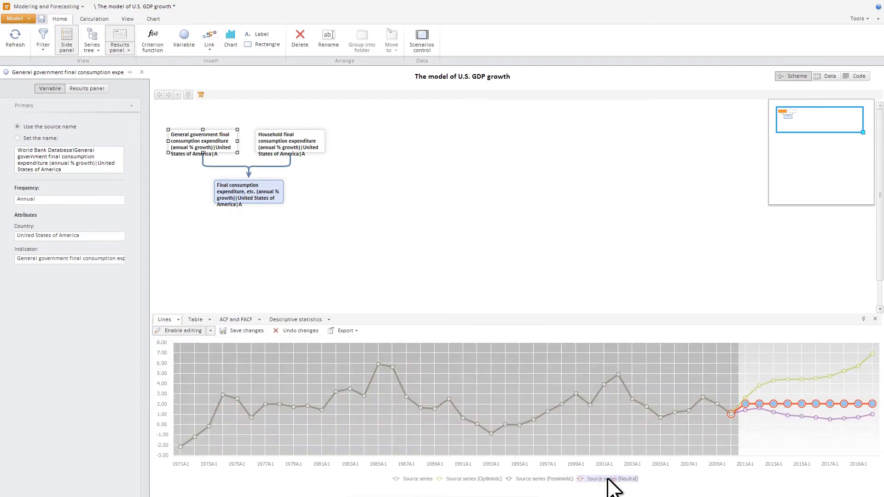
{"action": "left_click_drag", "start_coordinate": [747, 405], "coordinate": [882, 386]}
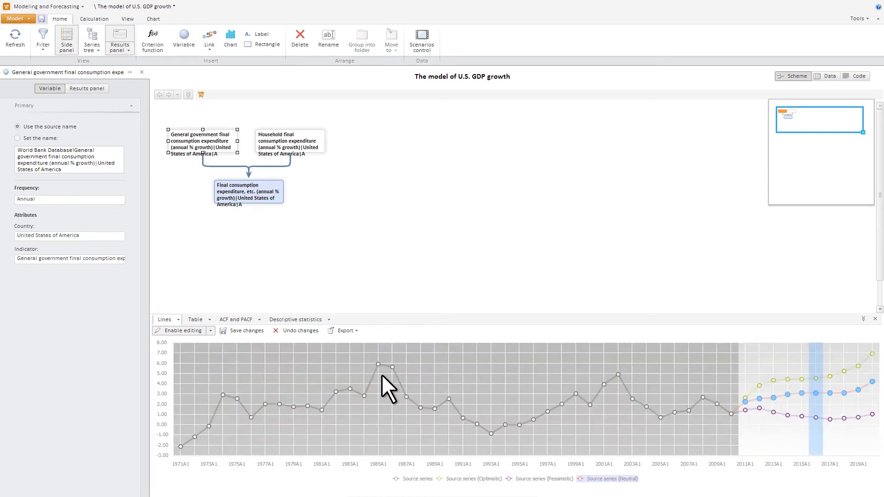
{"action": "left_click", "coordinate": [260, 333]}
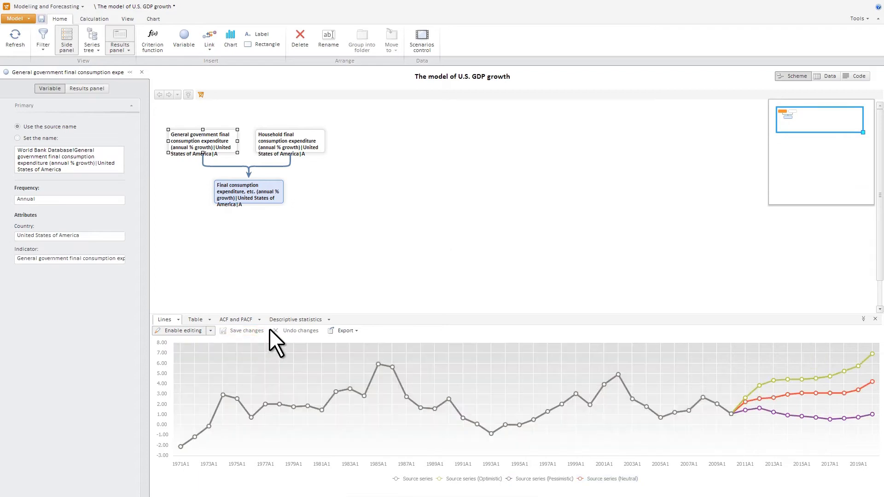
{"action": "left_click", "coordinate": [322, 149]}
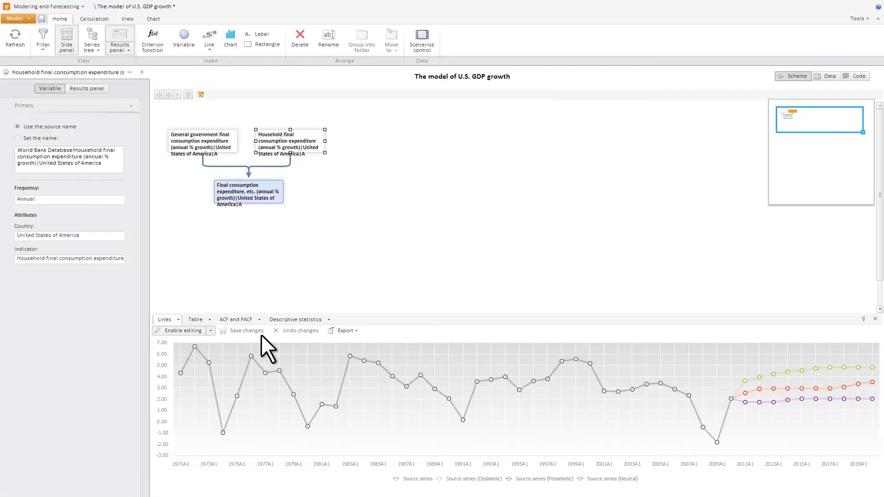
- Frame the three consumption expenditure variables with a rectangle and add the label "Consumption" centred on its upper edge
{"action": "left_click", "coordinate": [278, 47]}
{"action": "left_click", "coordinate": [261, 229]}
{"action": "left_click_drag", "start_coordinate": [341, 277], "coordinate": [335, 139]}
{"action": "left_click_drag", "start_coordinate": [377, 204], "coordinate": [434, 287]}
{"action": "left_click", "coordinate": [348, 46]}
{"action": "type", "text": "Consumption"}
{"action": "left_click_drag", "start_coordinate": [252, 152], "coordinate": [339, 151]}
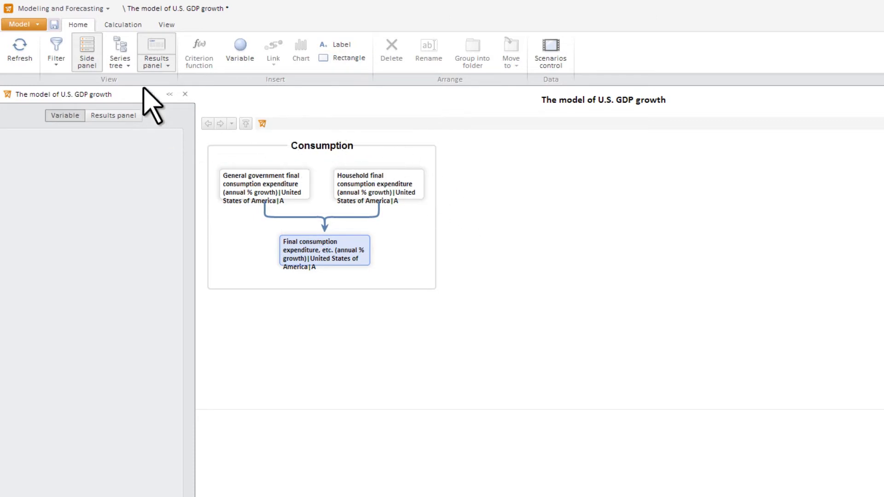
- Show the series tree and place the U.S. exports of goods and services and GDP growth (annual %) series on the scheme
{"action": "left_click", "coordinate": [129, 47]}
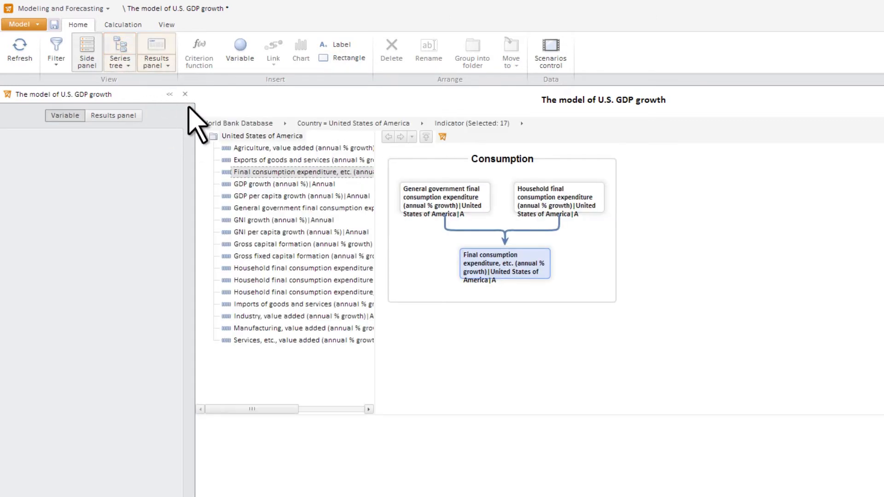
{"action": "left_click_drag", "start_coordinate": [279, 161], "coordinate": [728, 203]}
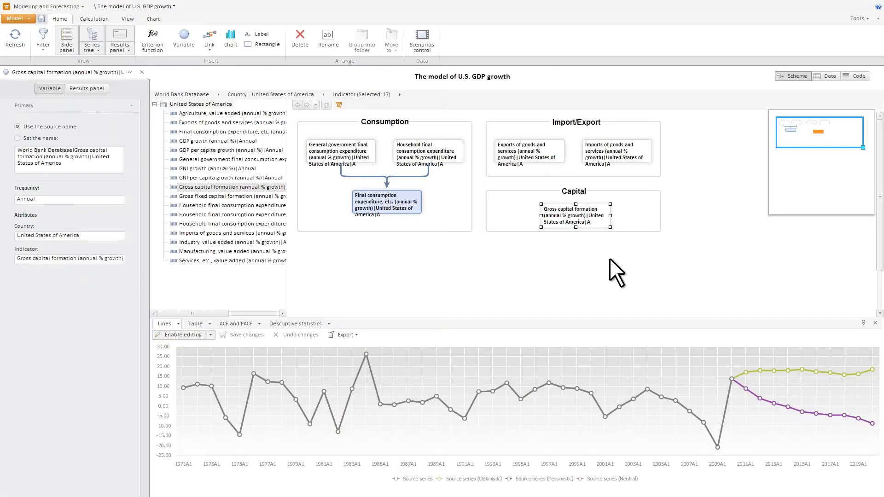
{"action": "left_click_drag", "start_coordinate": [200, 141], "coordinate": [497, 253]}
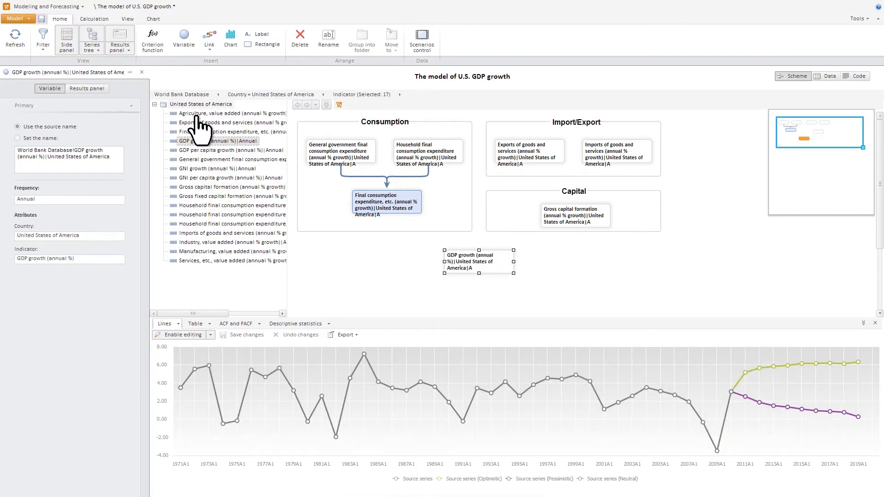
- Hide the series tree and link final consumption expenditure to GDP growth with a linear regression equation
{"action": "left_click", "coordinate": [101, 34]}
{"action": "left_click_drag", "start_coordinate": [252, 191], "coordinate": [336, 252]}
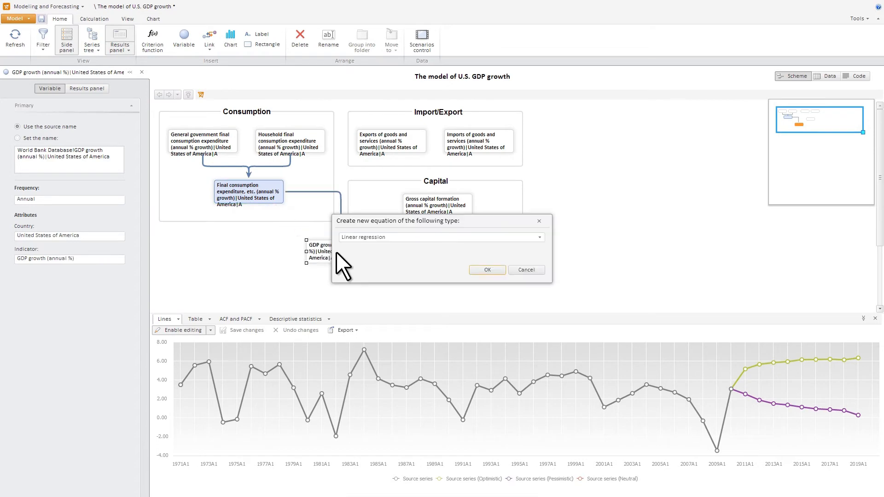
{"action": "left_click", "coordinate": [499, 269]}
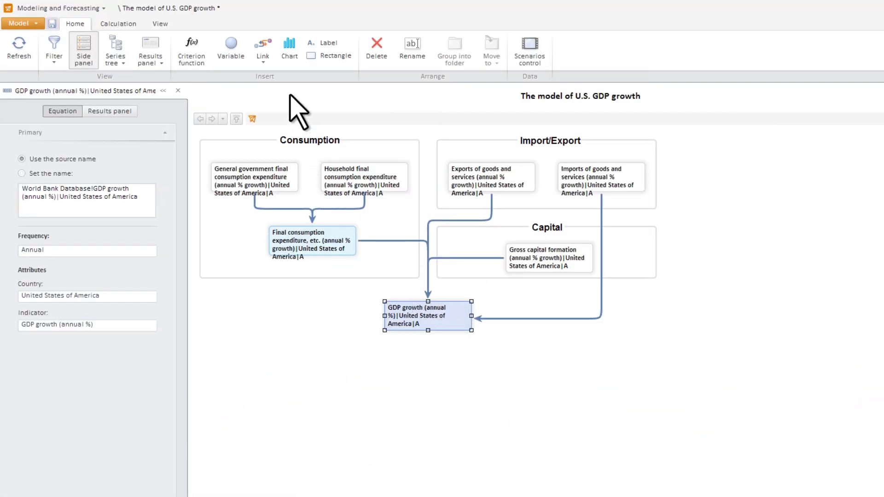
- Insert a chart for GDP growth on the scheme and widen it to about three times its width
{"action": "left_click", "coordinate": [293, 61]}
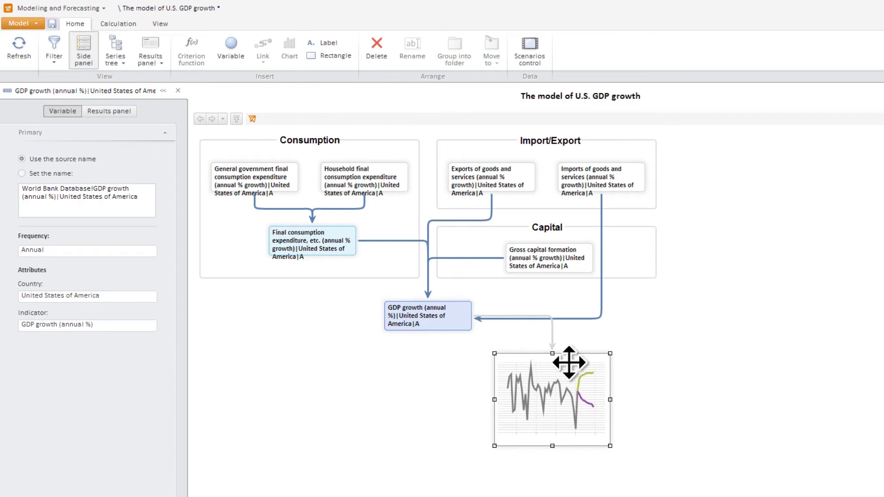
{"action": "left_click_drag", "start_coordinate": [657, 400], "coordinate": [854, 400]}
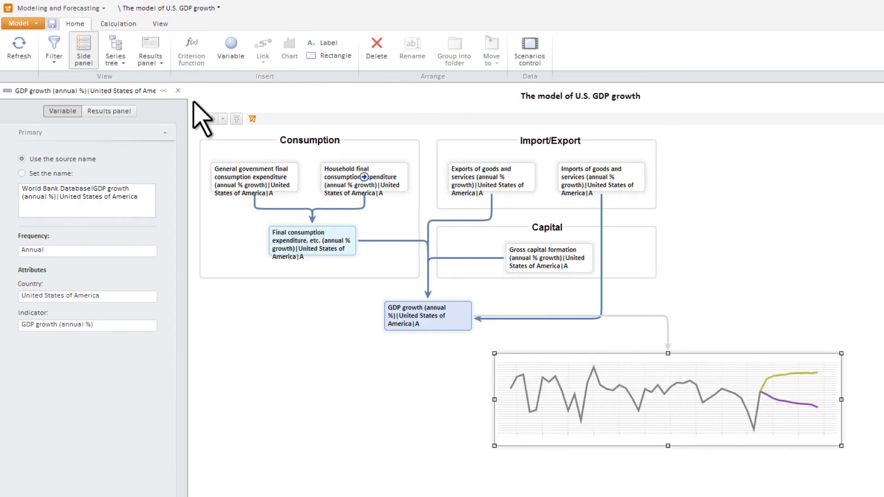
- Calculate the model for the selected scenarios, saving the pending changes
{"action": "left_click", "coordinate": [124, 27]}
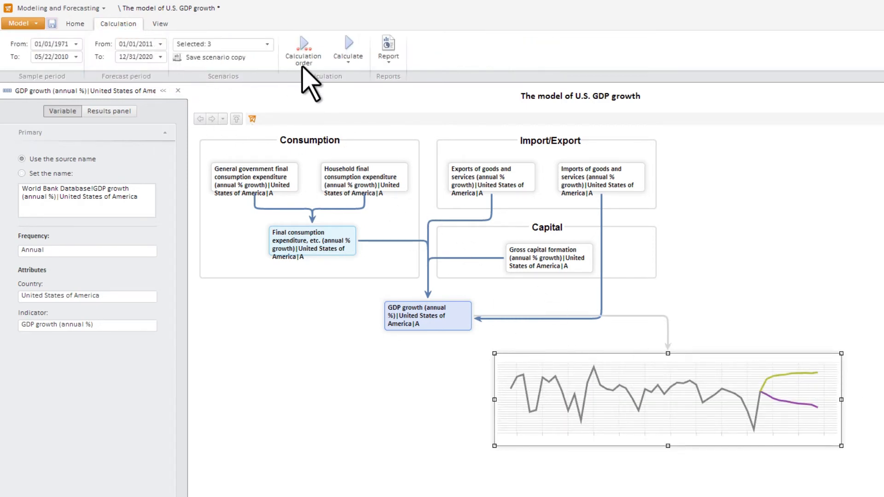
{"action": "left_click", "coordinate": [359, 45]}
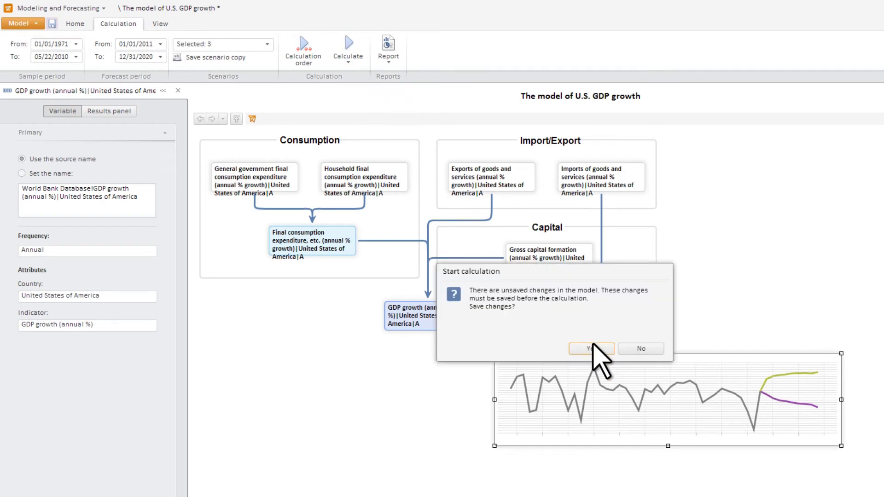
{"action": "left_click", "coordinate": [602, 348]}
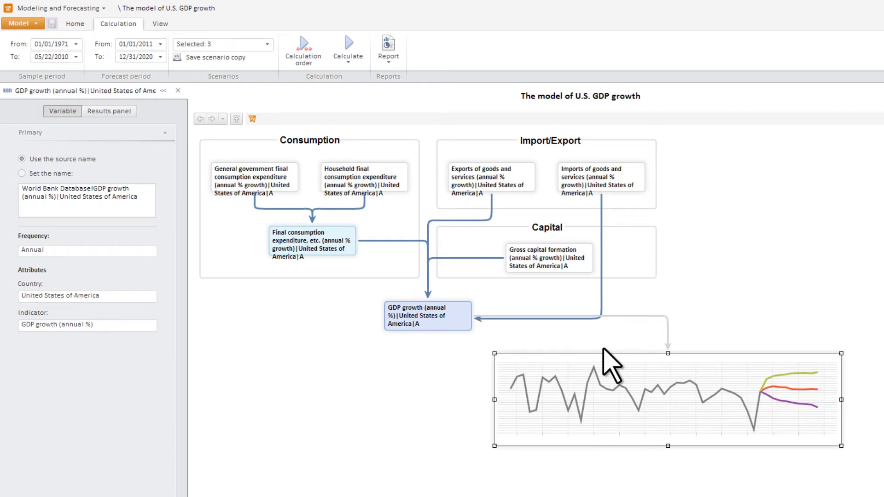
- Show the results panel and examine the GDP growth equation's lines, summary statistics, correlation matrix and specification
{"action": "left_click", "coordinate": [82, 27]}
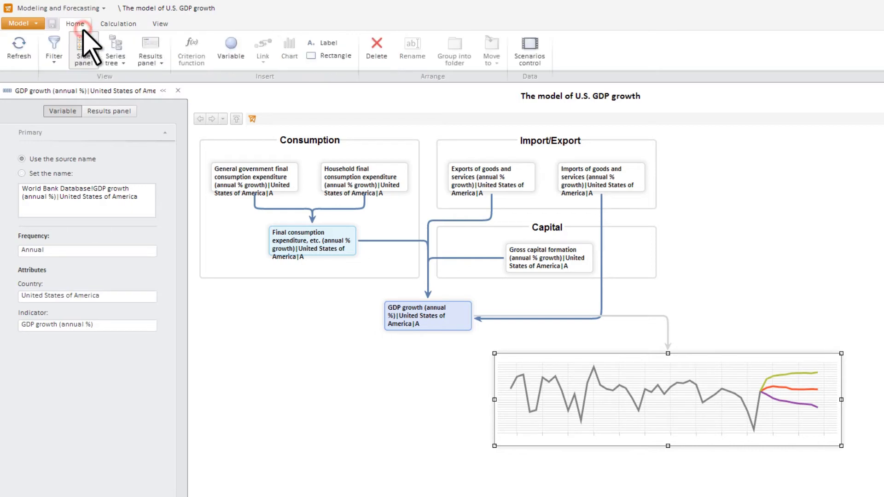
{"action": "left_click", "coordinate": [151, 50]}
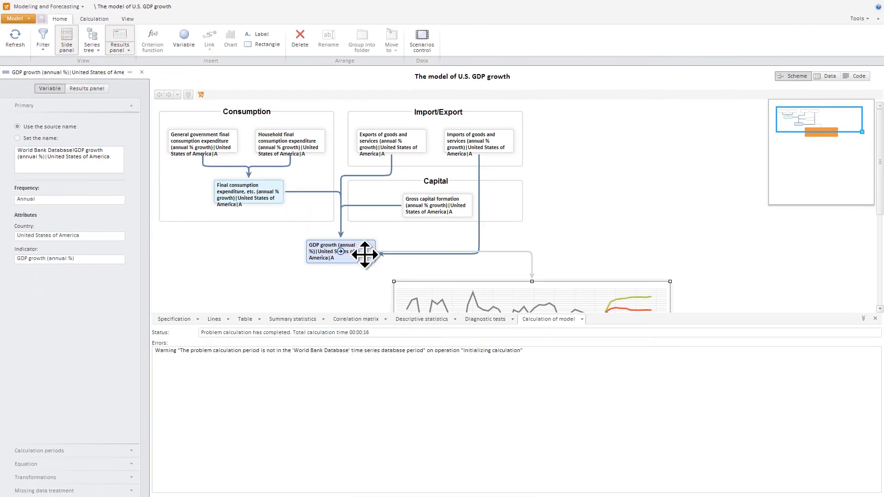
{"action": "left_click", "coordinate": [365, 255]}
{"action": "left_click", "coordinate": [222, 322]}
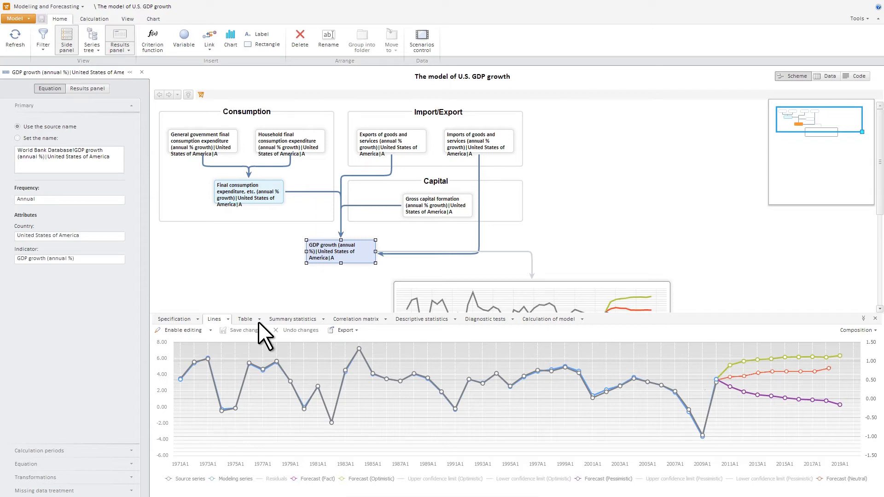
{"action": "left_click", "coordinate": [314, 323]}
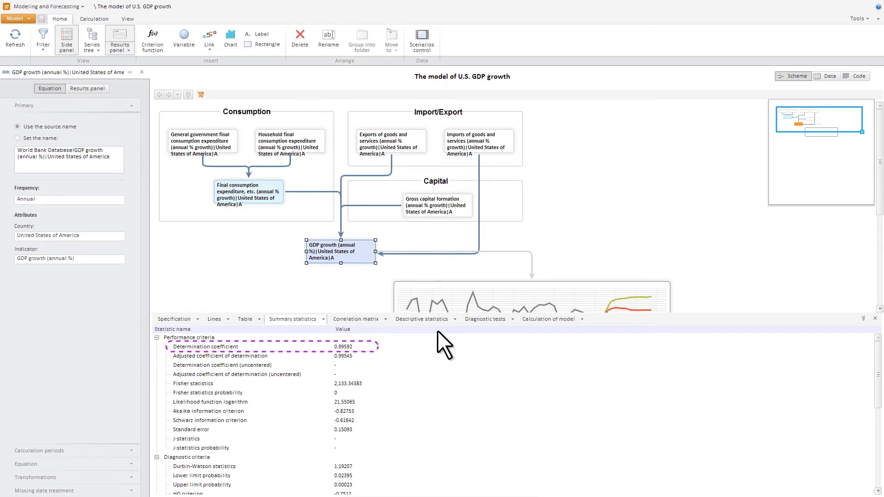
{"action": "left_click_drag", "start_coordinate": [877, 373], "coordinate": [879, 401]}
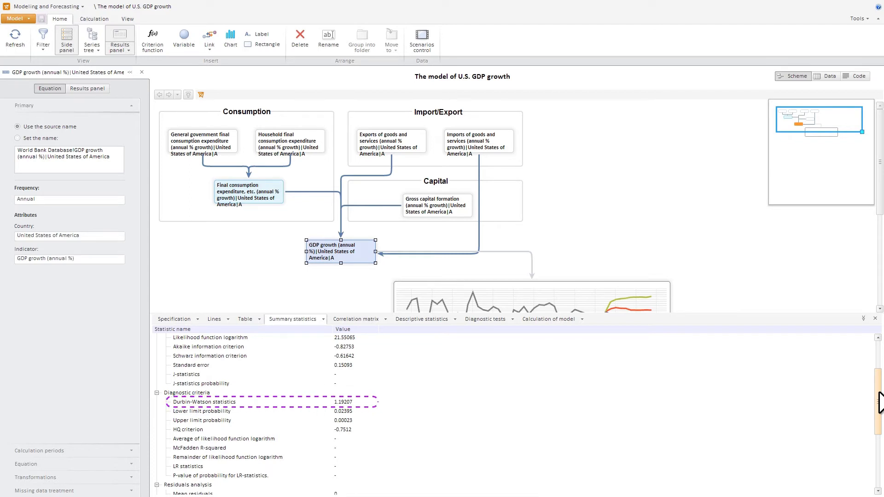
{"action": "left_click", "coordinate": [377, 322]}
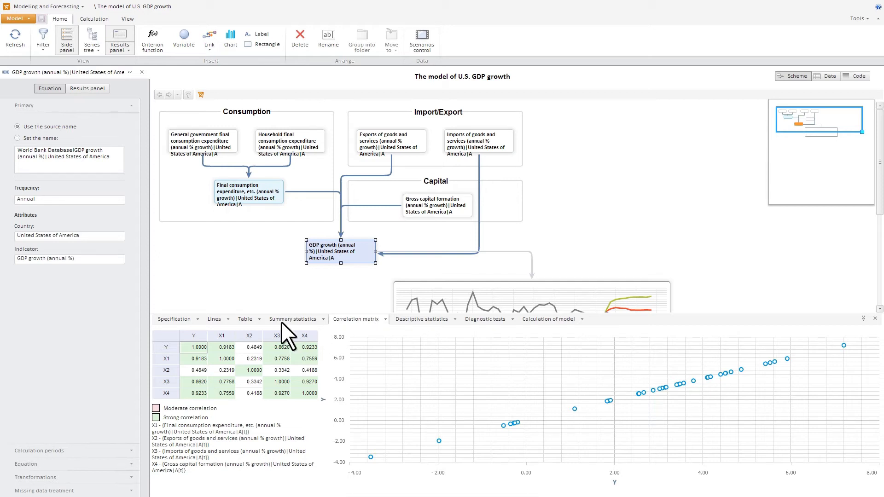
{"action": "left_click", "coordinate": [185, 321]}
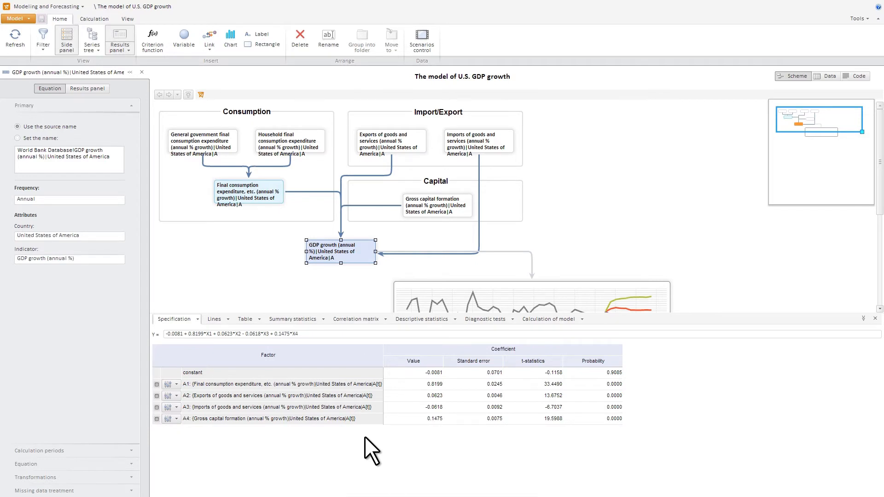
- Create an annual variable named "US exports" and place it on the scheme beside the Import/Export frame
{"action": "left_click", "coordinate": [193, 49]}
{"action": "type", "text": "US exports"}
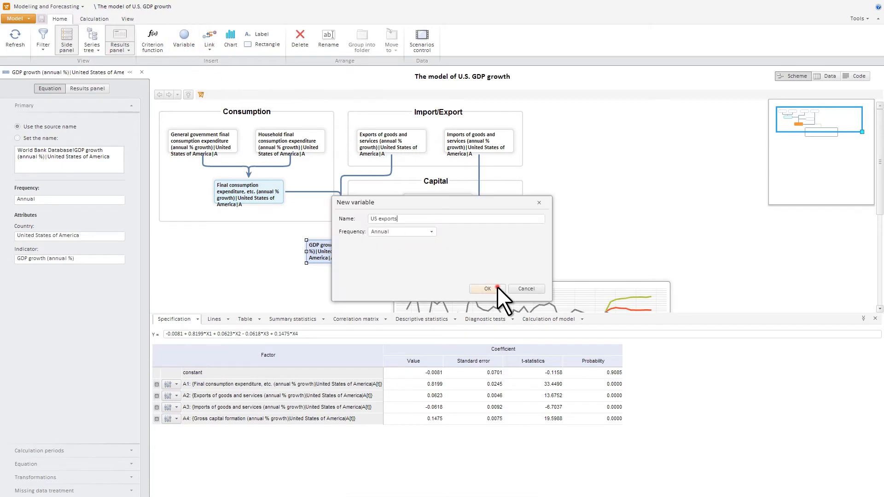
{"action": "left_click", "coordinate": [491, 288]}
{"action": "left_click", "coordinate": [220, 234]}
{"action": "left_click_drag", "start_coordinate": [200, 221], "coordinate": [634, 151]}
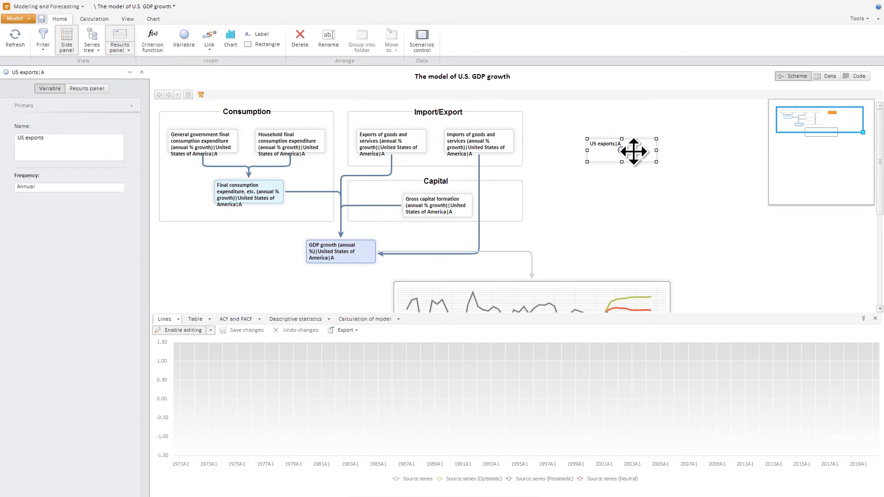
- Paste the copied data into the US exports Fact row starting at 1971 and save the changes
{"action": "left_click", "coordinate": [198, 320]}
{"action": "left_click", "coordinate": [240, 365]}
{"action": "key", "text": "ctrl+v"}
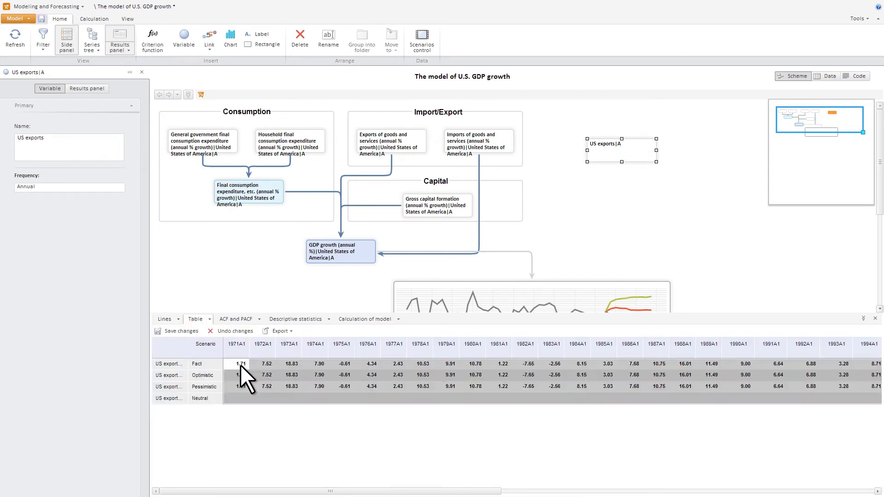
{"action": "left_click", "coordinate": [185, 333]}
- Link GDP growth to US exports with a linear regression equation and view its specification and lines
{"action": "left_click_drag", "start_coordinate": [339, 252], "coordinate": [629, 156]}
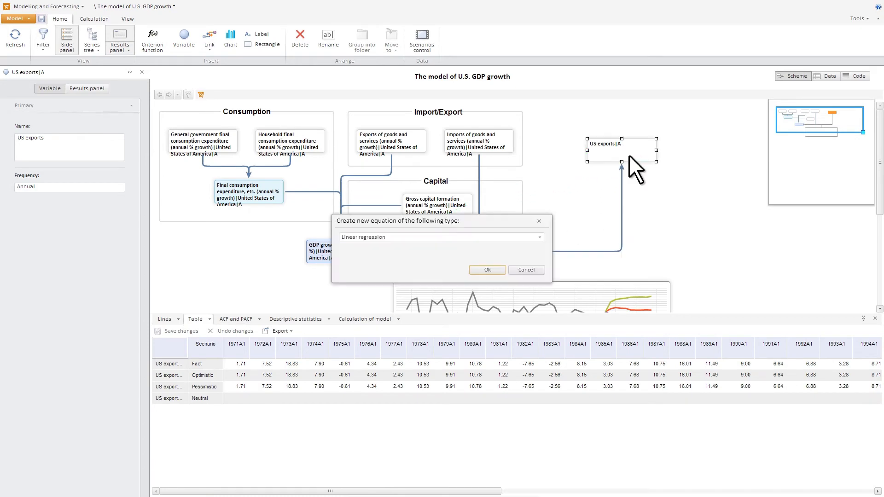
{"action": "left_click", "coordinate": [494, 269]}
{"action": "left_click", "coordinate": [186, 321]}
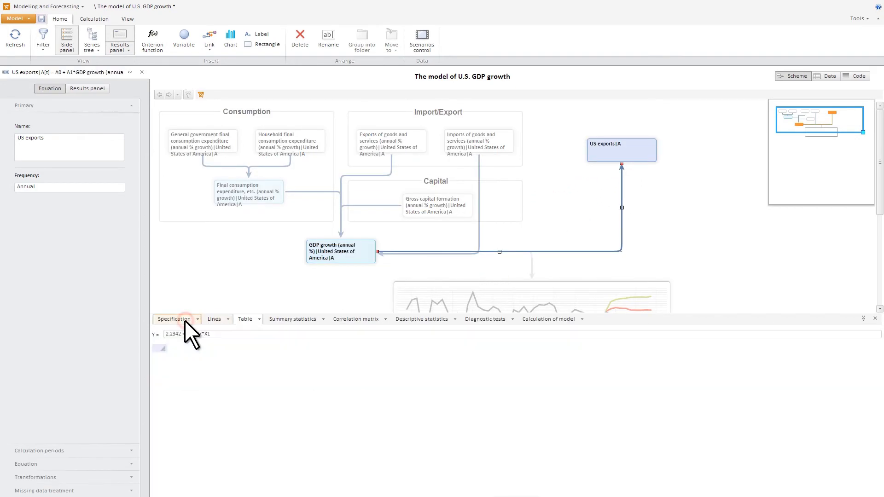
{"action": "left_click", "coordinate": [218, 321]}
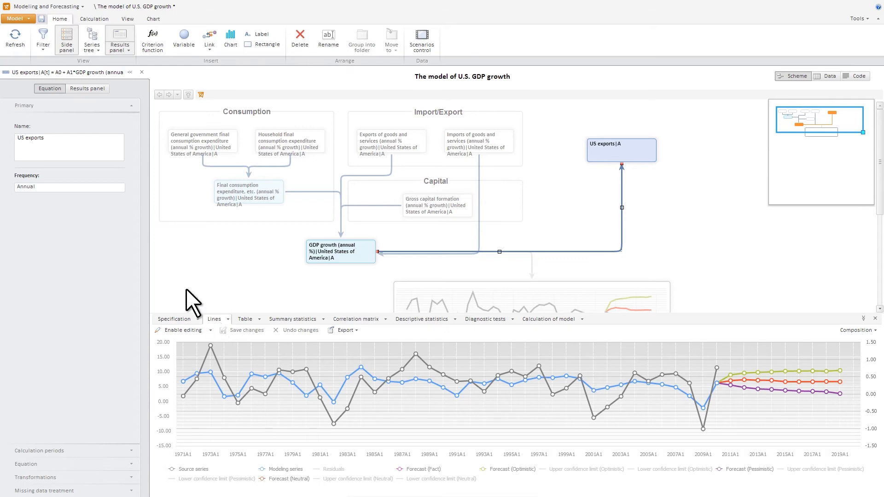
- Open the Transformations modeling container of the World Bank Database for editing and select the model of U.S. GDP growth
{"action": "left_click", "coordinate": [29, 18]}
{"action": "left_click", "coordinate": [50, 39]}
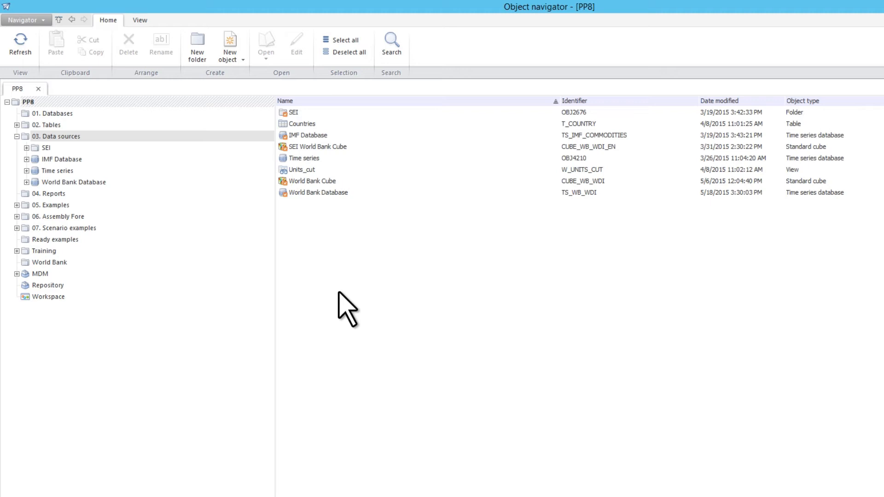
{"action": "left_click", "coordinate": [26, 182]}
{"action": "left_click", "coordinate": [86, 228]}
{"action": "left_click", "coordinate": [396, 113]}
{"action": "left_click", "coordinate": [296, 46]}
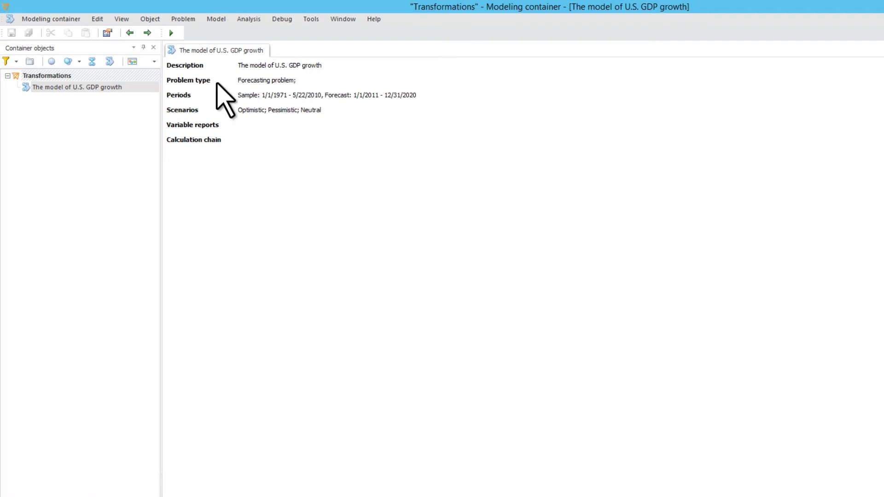
{"action": "left_click", "coordinate": [35, 92]}
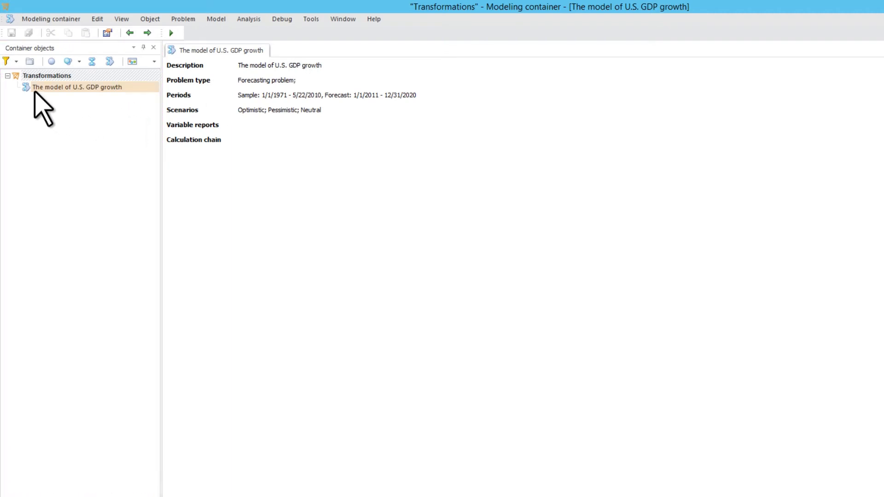
{"action": "mouse_move", "coordinate": [34, 91]}
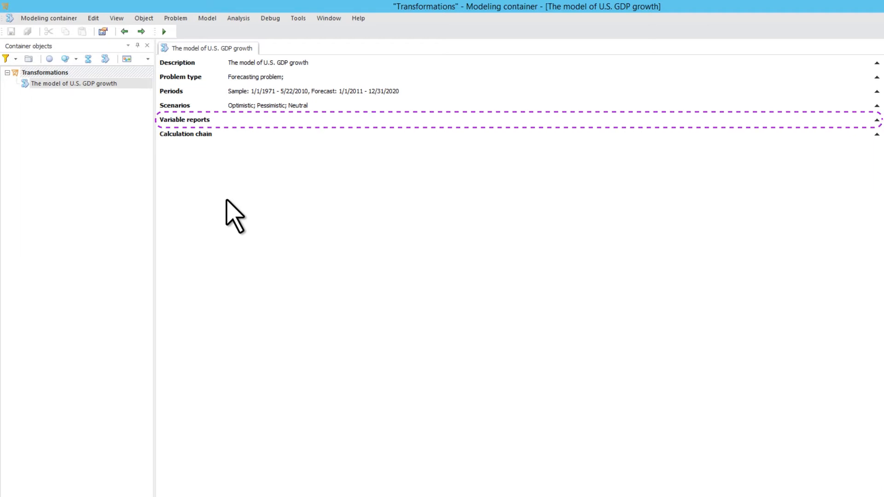
- Set the 1971 Fact value of Gross capital formation to 15 in the input variables report and close it without saving
{"action": "left_click", "coordinate": [268, 120]}
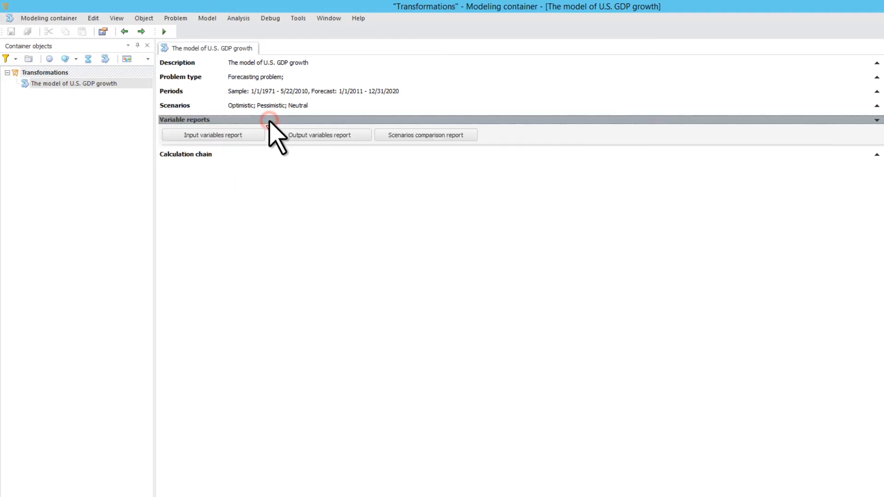
{"action": "left_click", "coordinate": [250, 134]}
{"action": "double_click", "coordinate": [367, 221]}
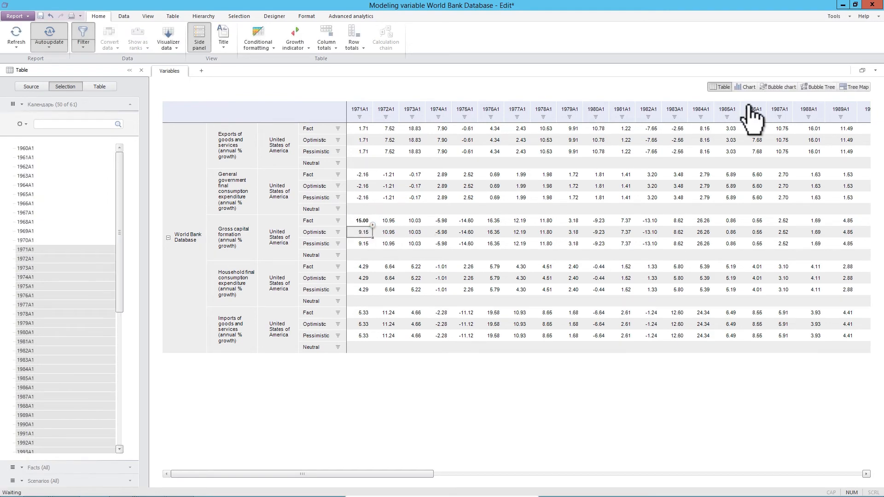
{"action": "left_click", "coordinate": [872, 5]}
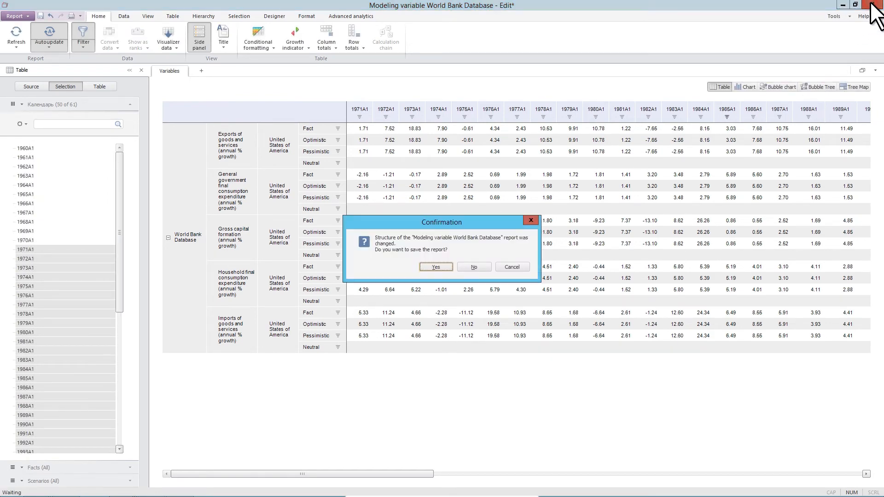
{"action": "left_click", "coordinate": [481, 266]}
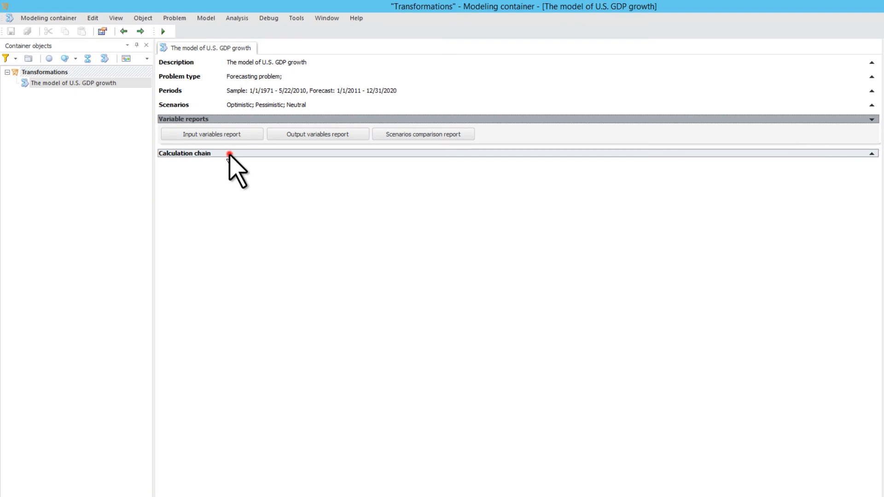
- Open the GDP growth equation from the model's calculation chain and examine the available model types in its parameters
{"action": "left_click", "coordinate": [224, 150]}
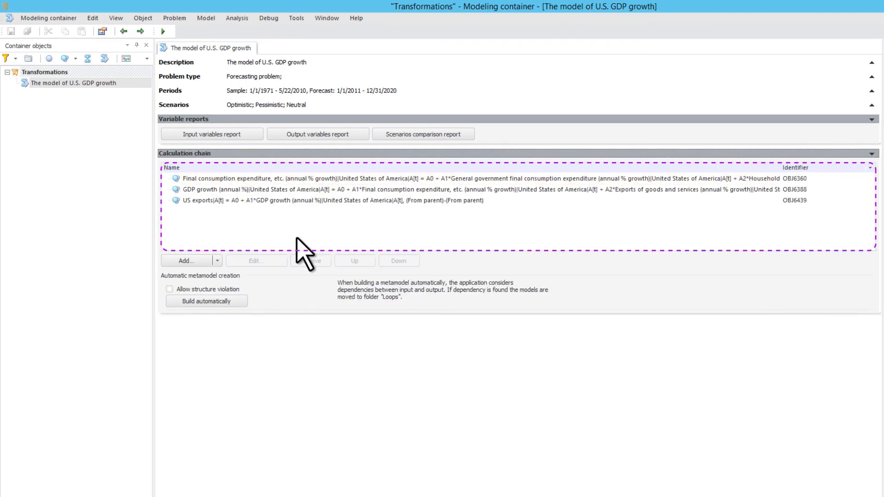
{"action": "left_click", "coordinate": [305, 190]}
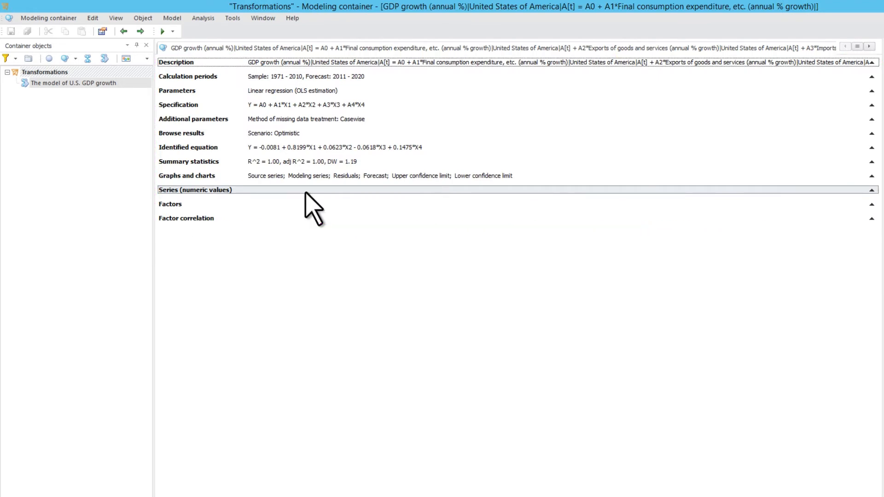
{"action": "left_click", "coordinate": [369, 91]}
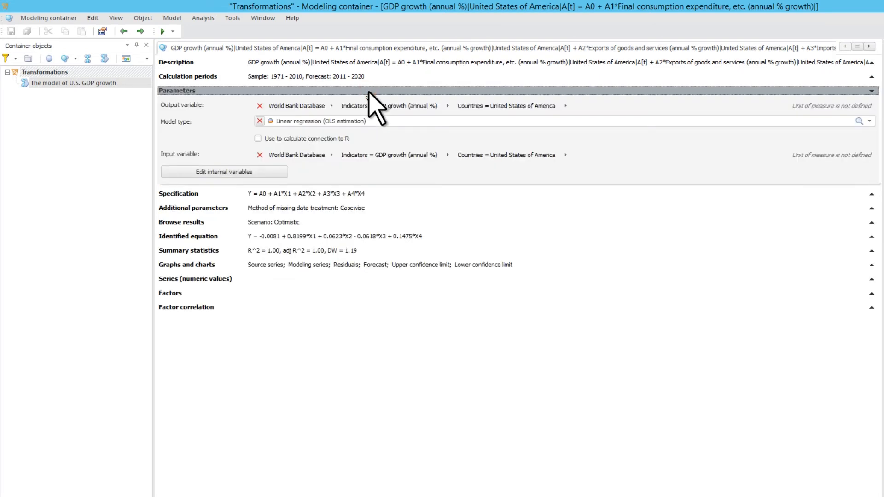
{"action": "left_click", "coordinate": [869, 121]}
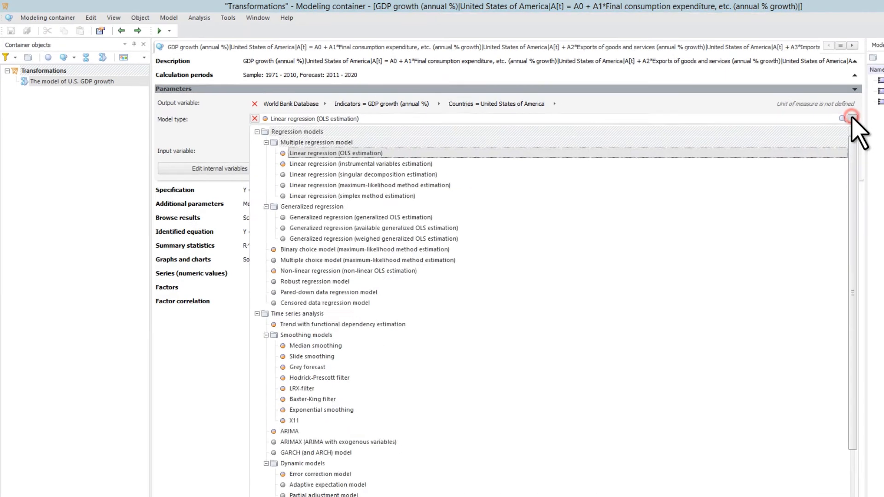
{"action": "left_click_drag", "start_coordinate": [868, 154], "coordinate": [873, 248]}
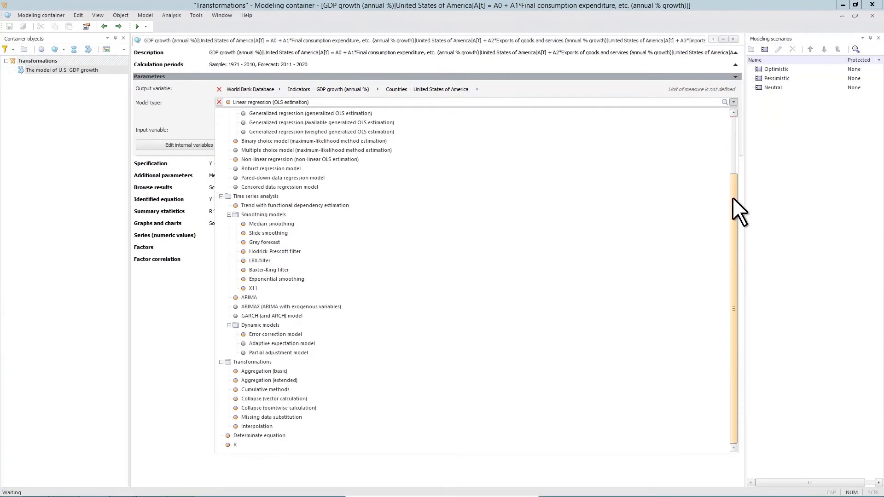
{"action": "left_click_drag", "start_coordinate": [734, 230], "coordinate": [734, 123]}
{"action": "left_click", "coordinate": [734, 102]}
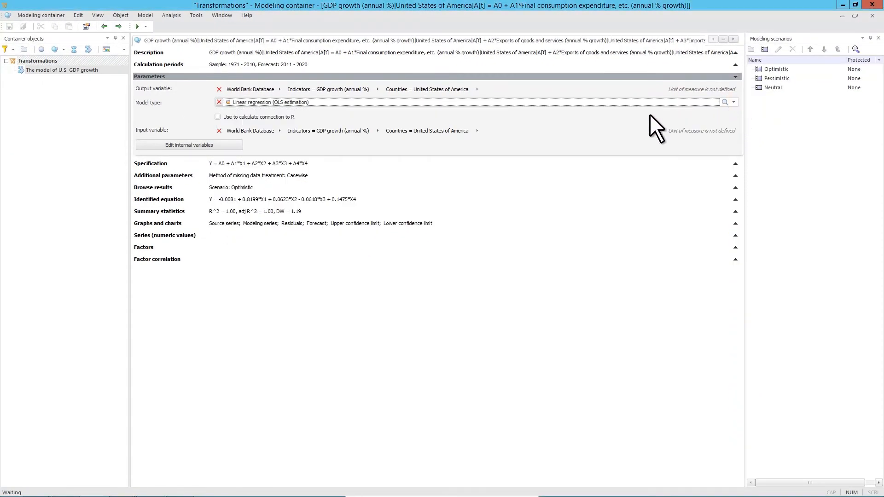
- Examine the GDP growth equation's specification, its scenario choice for browsing results and the available analysis methods
{"action": "left_click", "coordinate": [409, 164]}
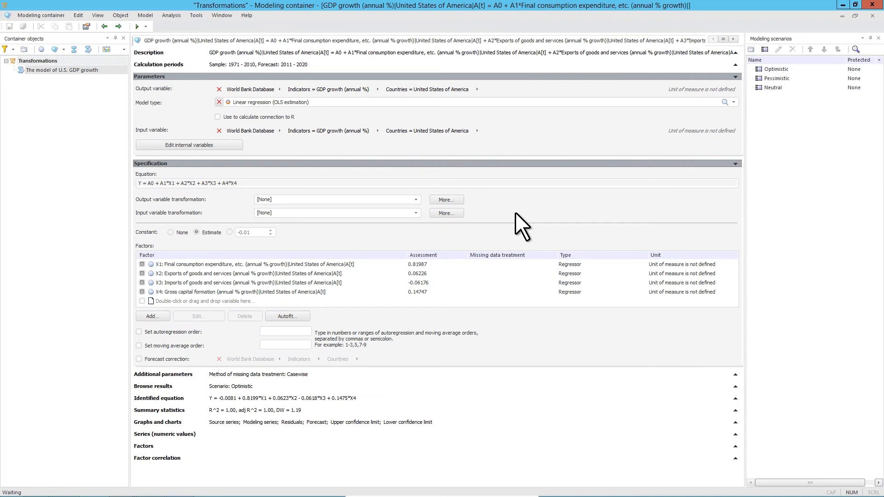
{"action": "left_click", "coordinate": [302, 387]}
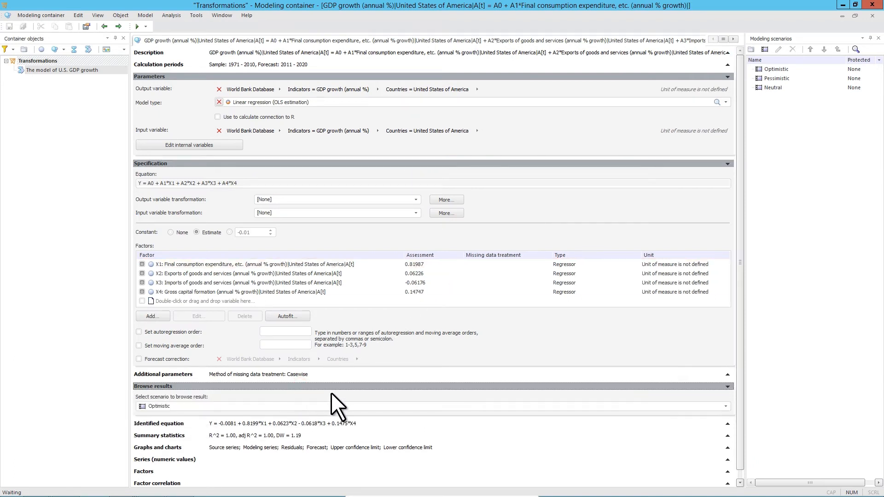
{"action": "left_click", "coordinate": [360, 389]}
{"action": "left_click", "coordinate": [339, 163]}
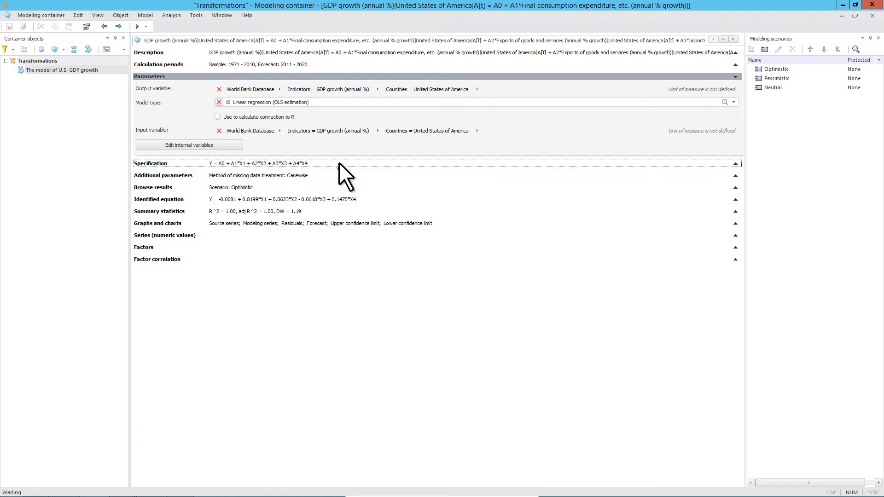
{"action": "left_click", "coordinate": [170, 16]}
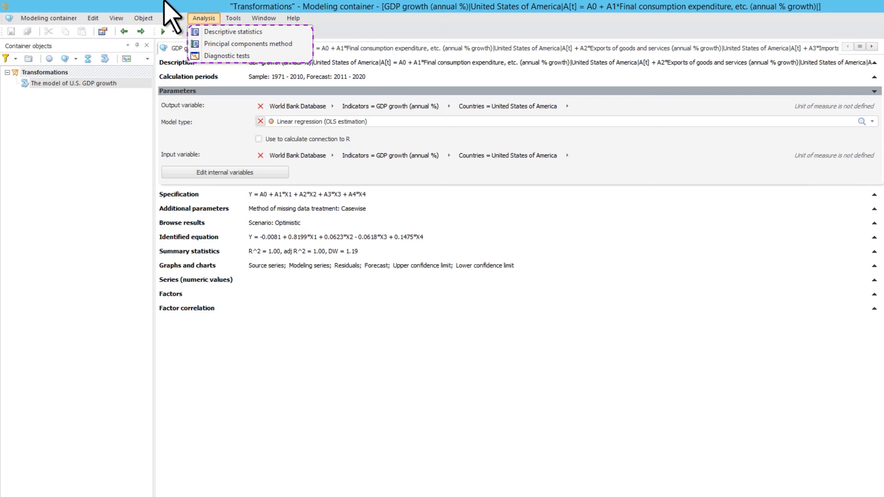
{"action": "left_click", "coordinate": [212, 19]}
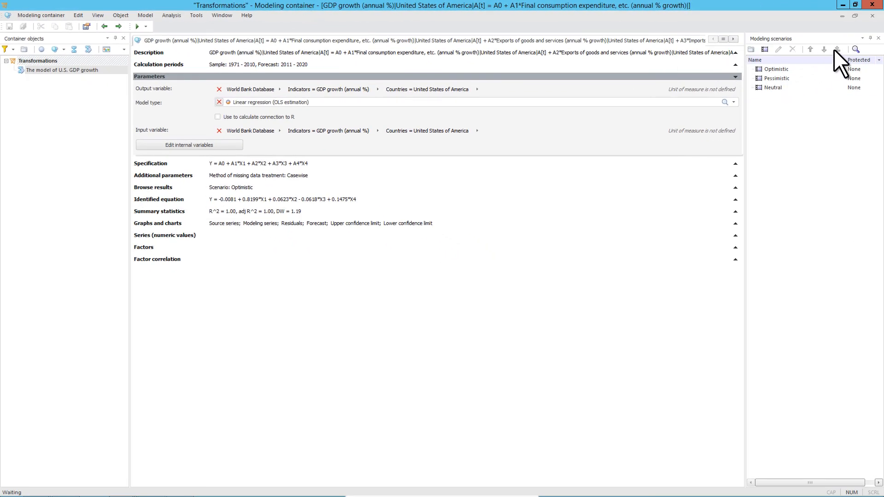
- Close the modeling container and open the Data Mining report from the 04. Reports folder
{"action": "left_click", "coordinate": [872, 4]}
{"action": "left_click", "coordinate": [14, 114]}
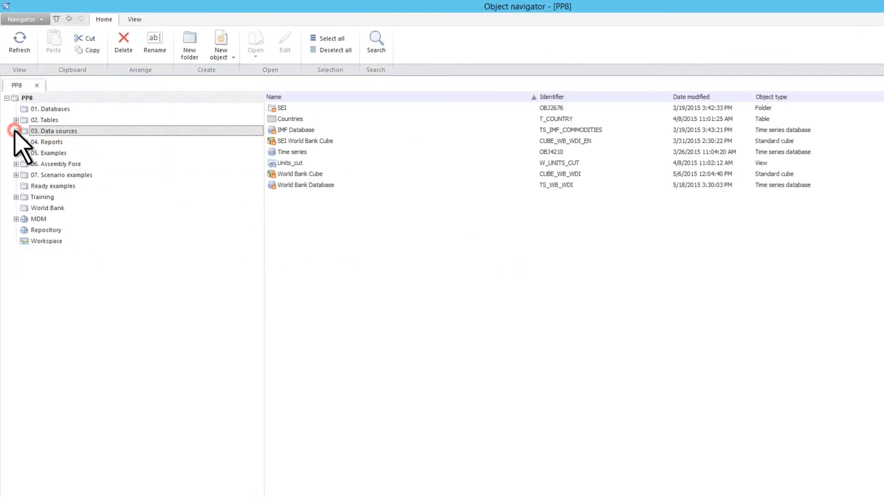
{"action": "left_click", "coordinate": [122, 143]}
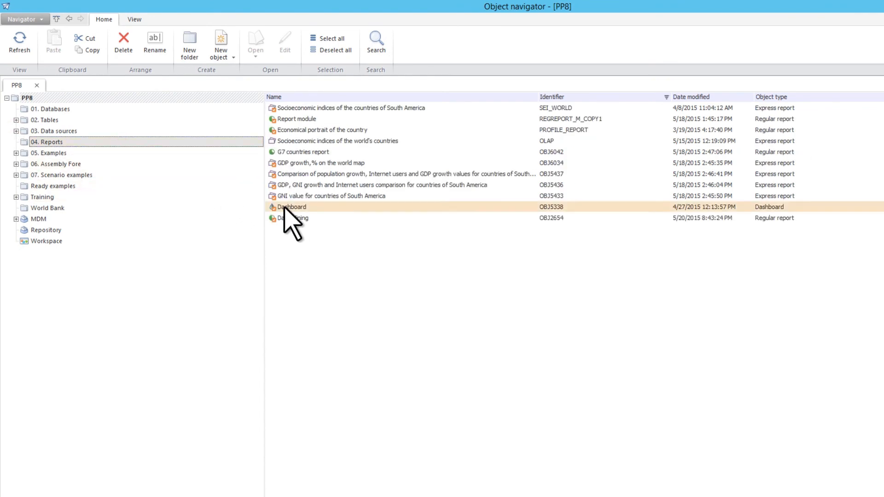
{"action": "double_click", "coordinate": [315, 218]}
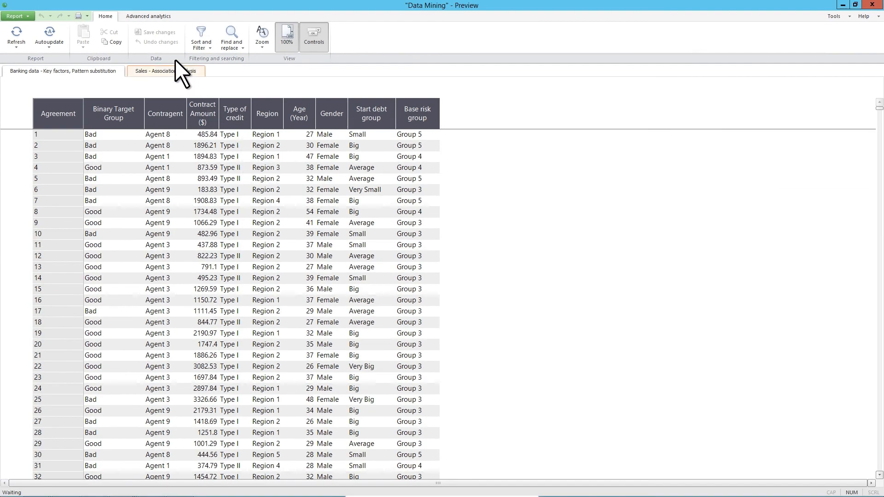
- Start a Key factors analysis on the whole banking data table with Binary Target Group as the attribute to analyze
{"action": "left_click", "coordinate": [156, 18]}
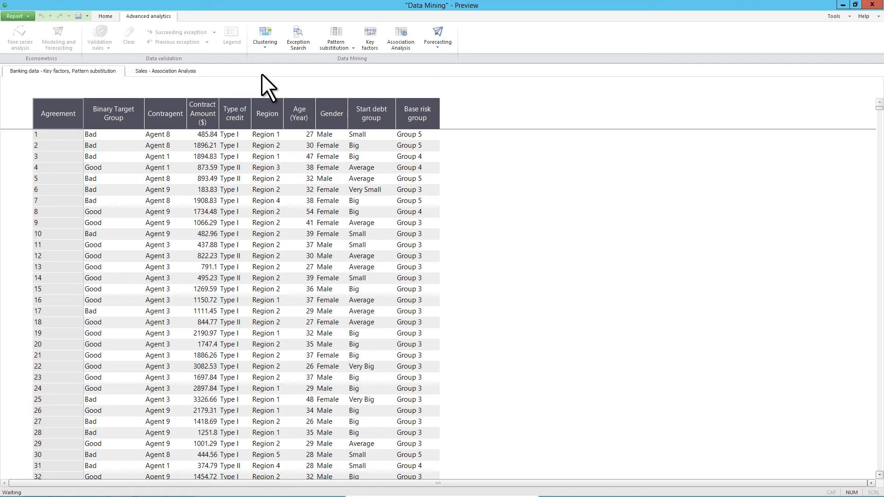
{"action": "key", "text": "ctrl+a"}
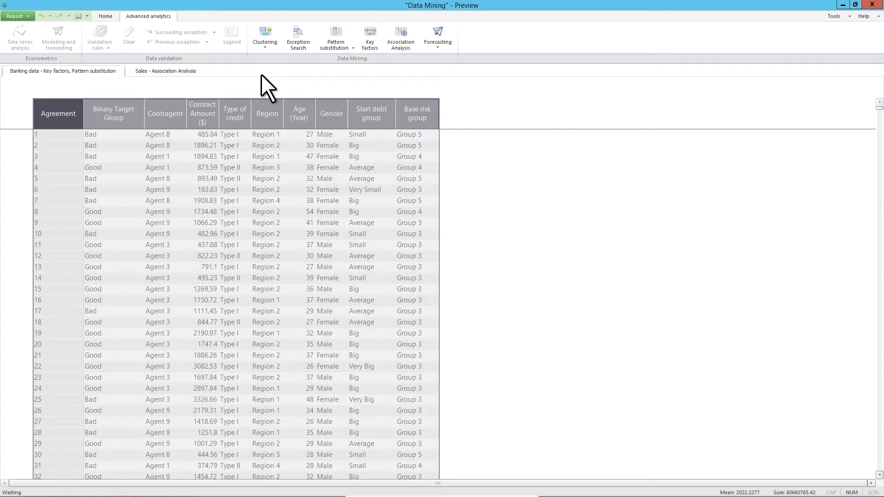
{"action": "left_click", "coordinate": [375, 51]}
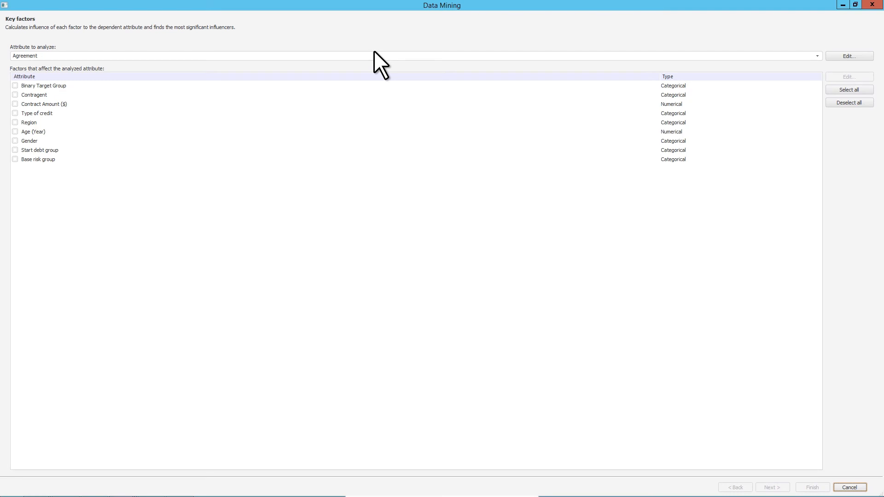
{"action": "left_click", "coordinate": [398, 56]}
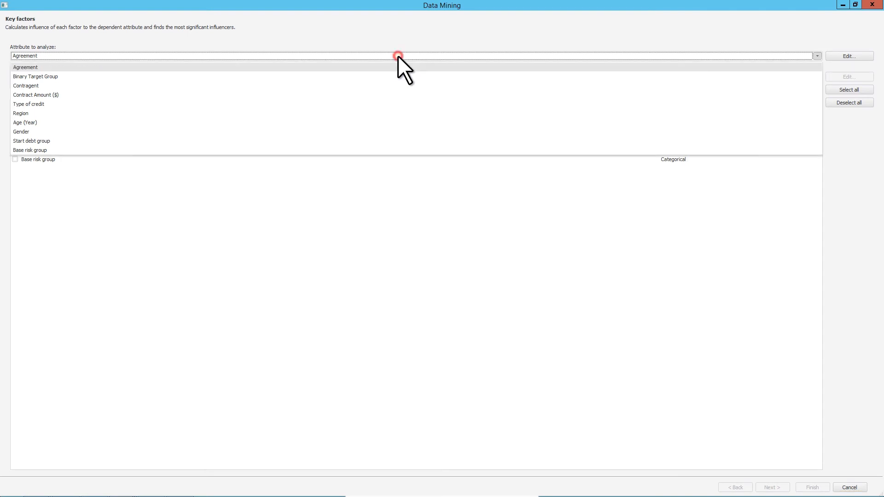
{"action": "left_click", "coordinate": [394, 75]}
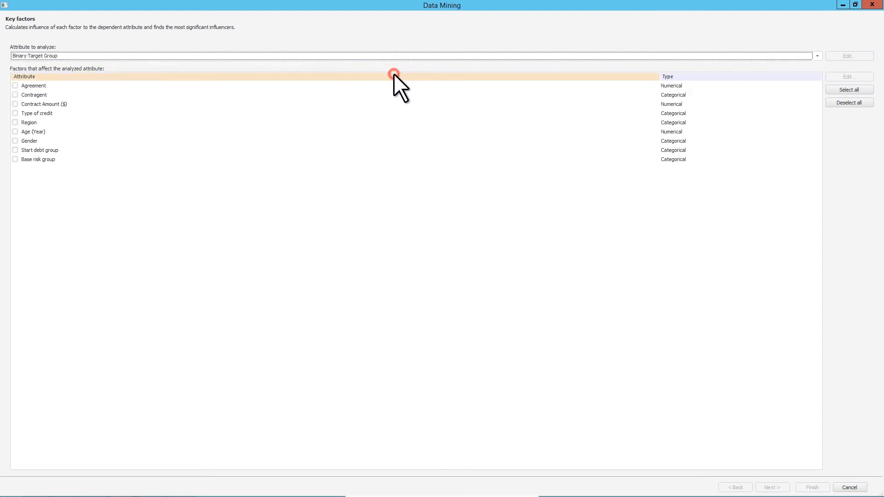
- Calculate the influence of all factors except Agreement and Contragent, and insert the result into a new sheet named Key factors
{"action": "left_click", "coordinate": [838, 89]}
{"action": "left_click", "coordinate": [15, 86]}
{"action": "left_click", "coordinate": [15, 94]}
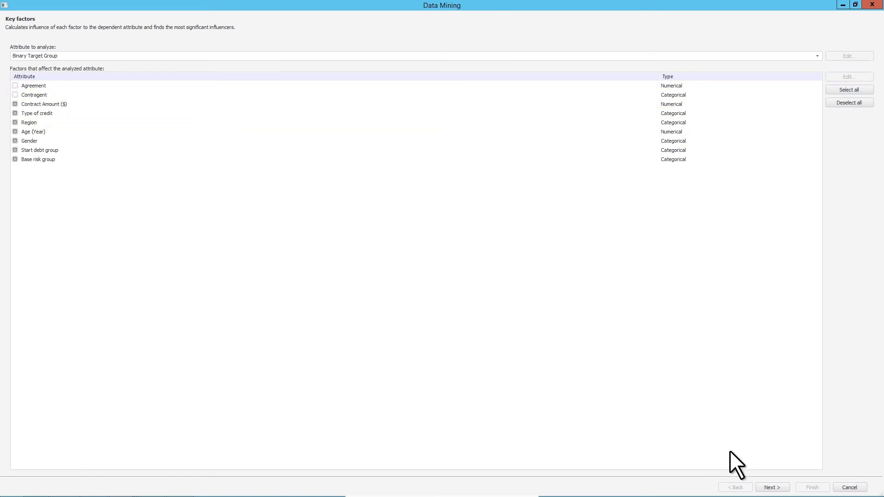
{"action": "left_click", "coordinate": [782, 488]}
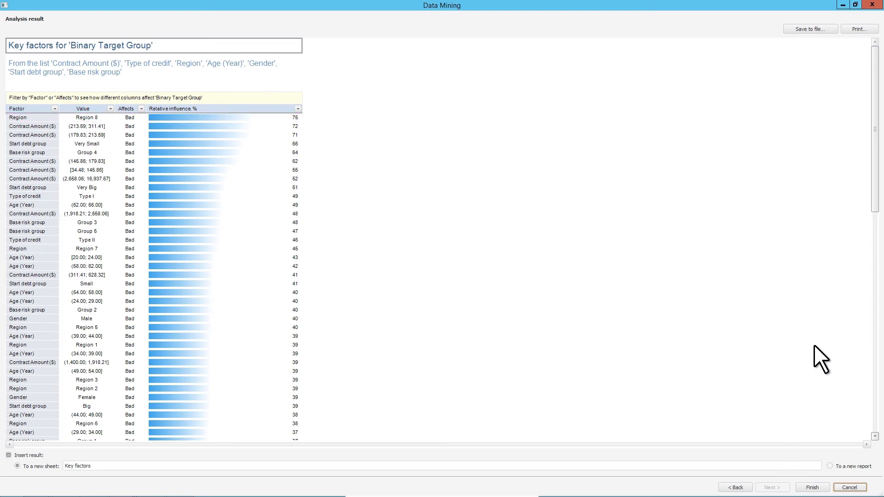
{"action": "left_click_drag", "start_coordinate": [873, 195], "coordinate": [874, 389]}
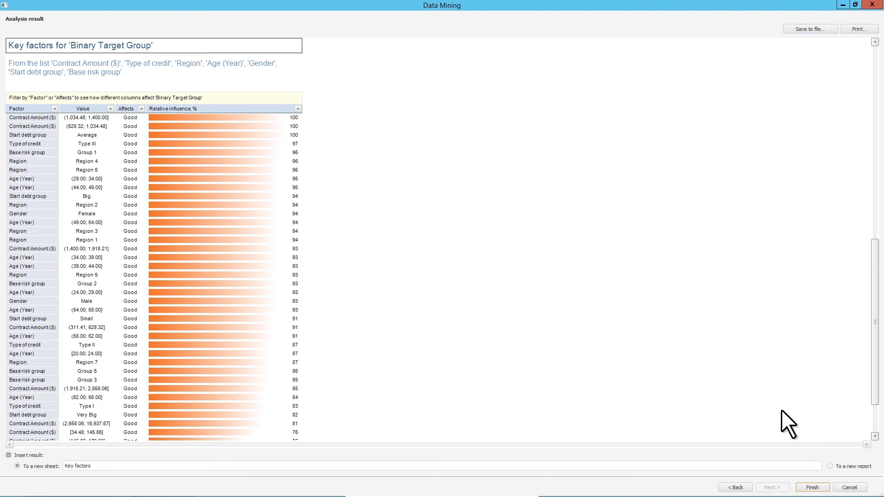
{"action": "left_click", "coordinate": [812, 487]}
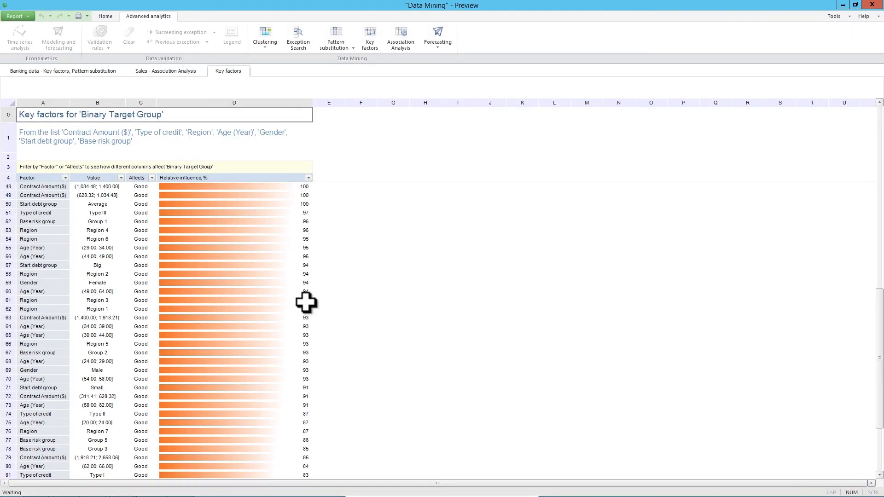
- Start a Decision trees pattern substitution on the banking data with Binary Target Group as the attribute to analyze
{"action": "left_click", "coordinate": [94, 73]}
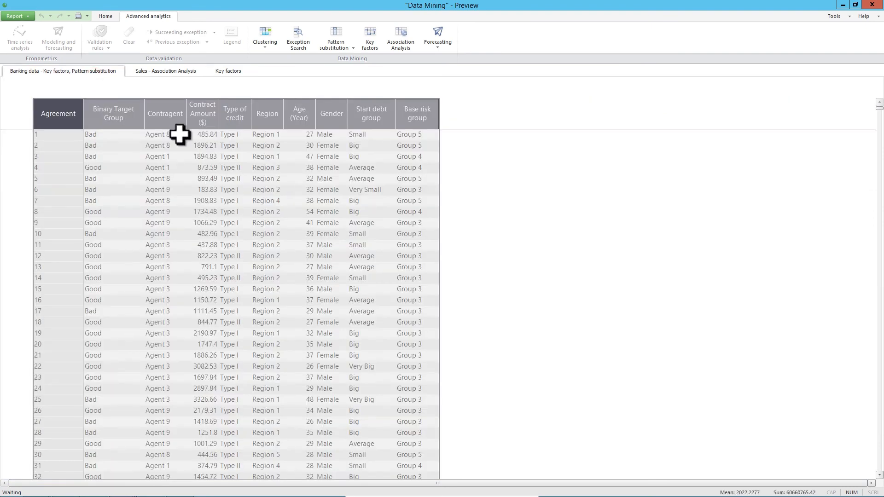
{"action": "left_click_drag", "start_coordinate": [880, 110], "coordinate": [878, 484]}
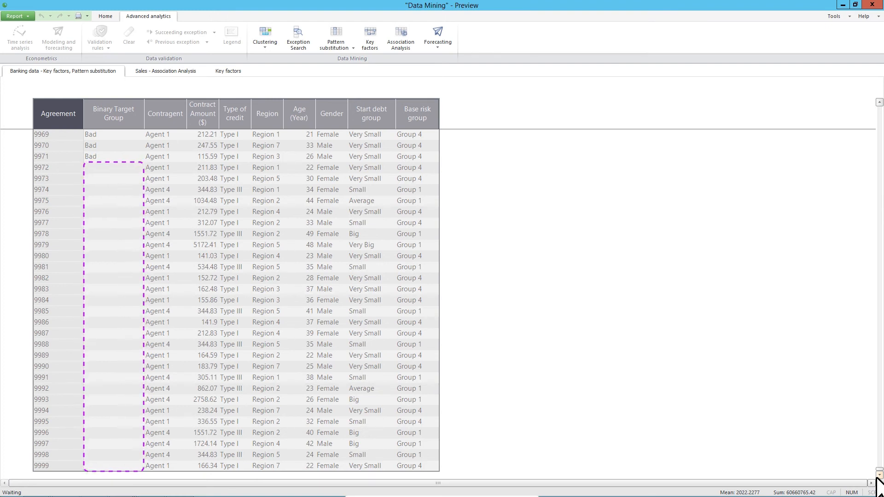
{"action": "left_click", "coordinate": [348, 47]}
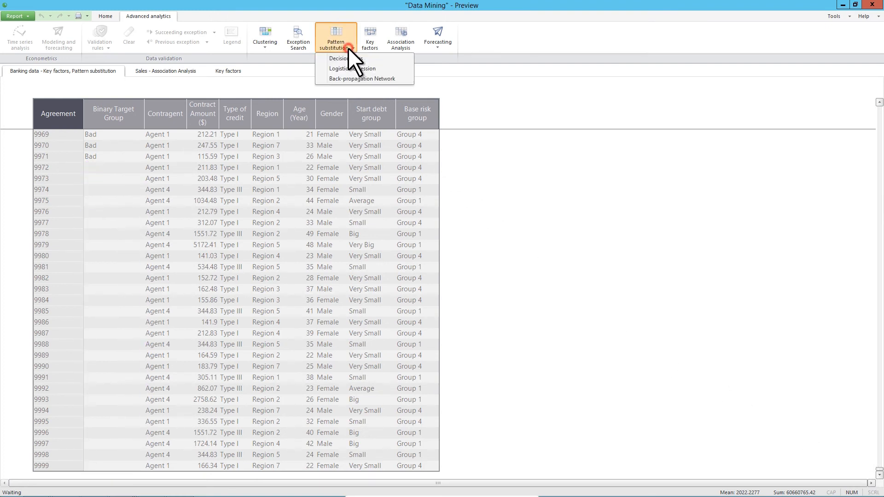
{"action": "left_click", "coordinate": [374, 60]}
{"action": "left_click", "coordinate": [363, 78]}
{"action": "left_click", "coordinate": [366, 95]}
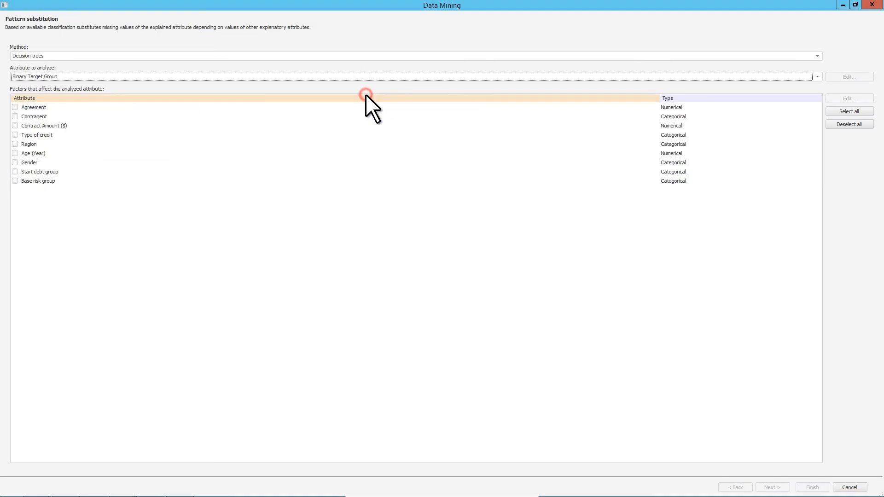
- Run the substitution using Type of credit, Age (Year), Start debt group and Base risk group, and insert the results into new sheets
{"action": "left_click", "coordinate": [15, 135]}
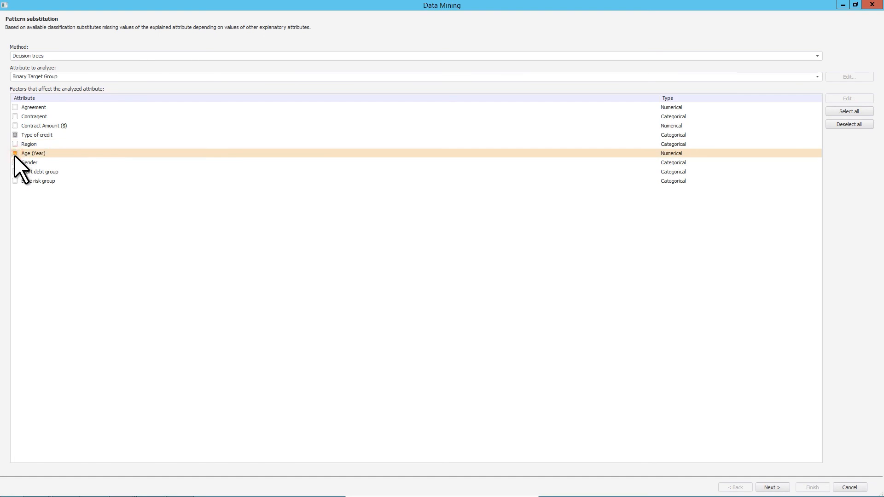
{"action": "left_click", "coordinate": [15, 154]}
{"action": "left_click", "coordinate": [14, 172]}
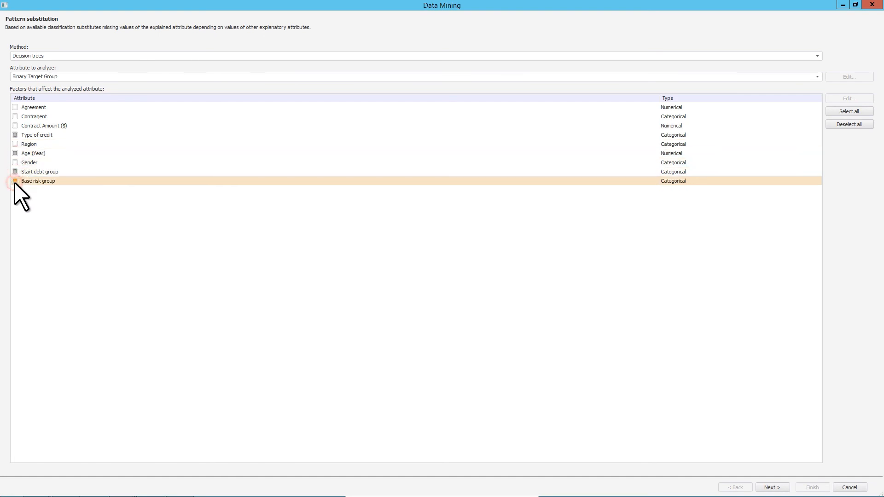
{"action": "left_click", "coordinate": [781, 486]}
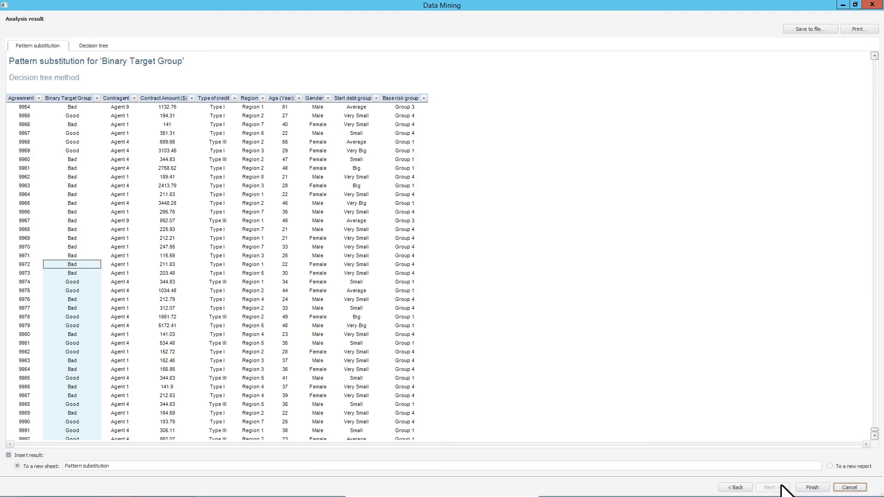
{"action": "left_click", "coordinate": [93, 47]}
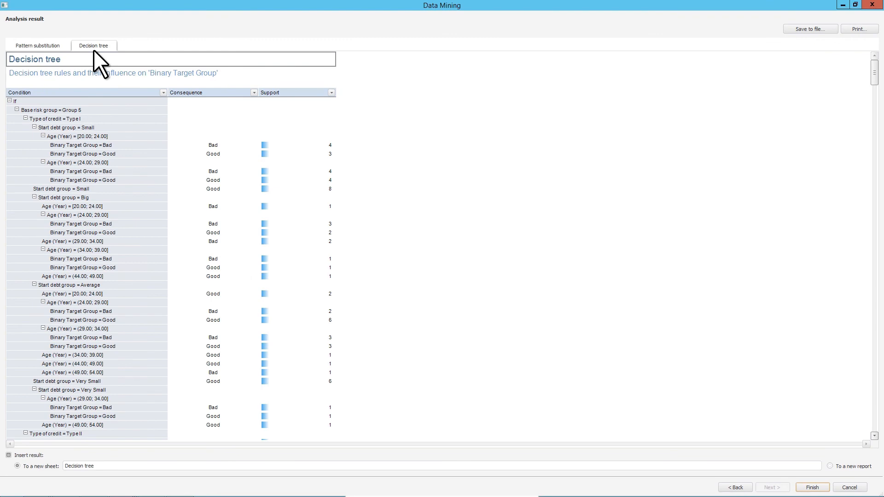
{"action": "left_click", "coordinate": [822, 487]}
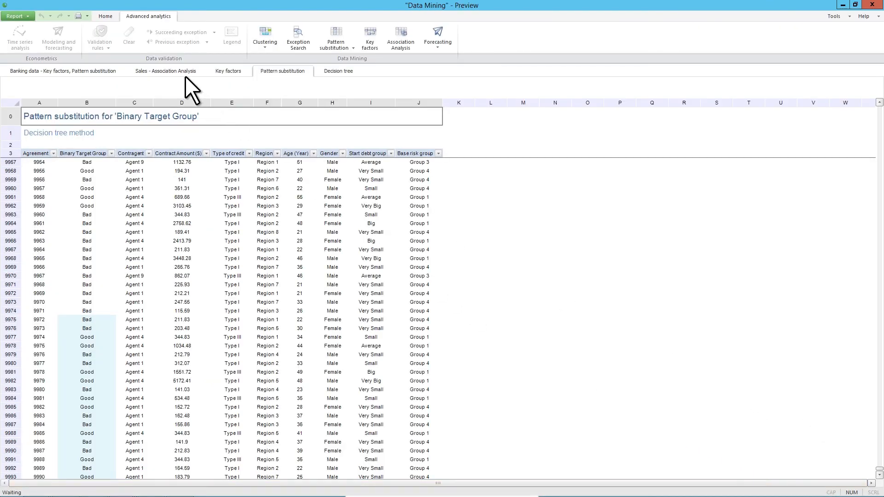
- Start an Association analysis on the Sales - Association Analysis sheet with Transaction Id as transactions and Type of Clothes as objects
{"action": "left_click", "coordinate": [184, 74]}
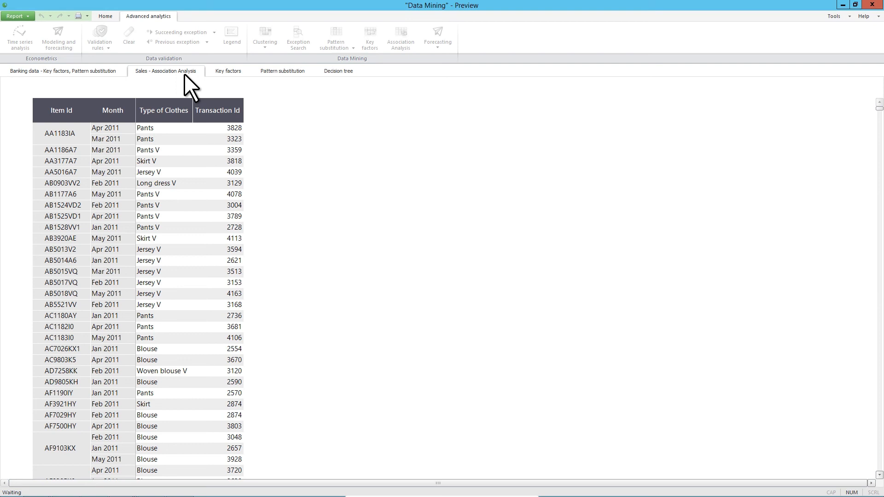
{"action": "left_click", "coordinate": [185, 74]}
{"action": "left_click", "coordinate": [415, 48]}
{"action": "left_click", "coordinate": [425, 55]}
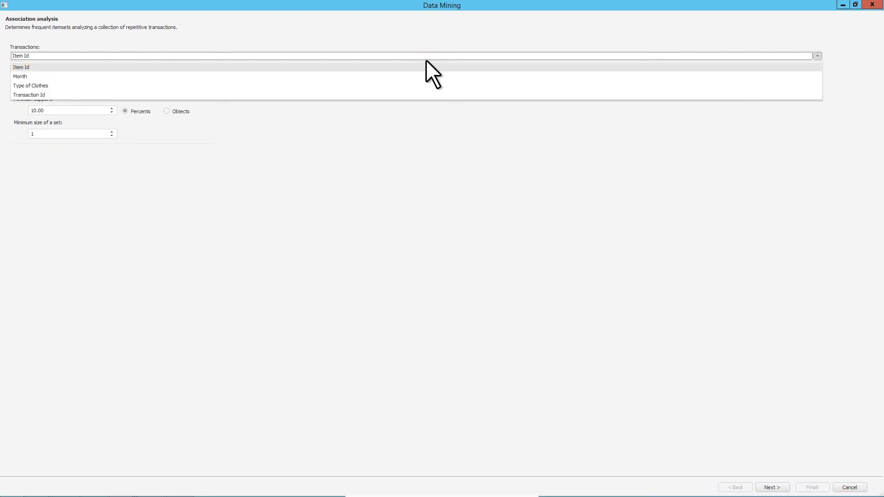
{"action": "left_click", "coordinate": [429, 94]}
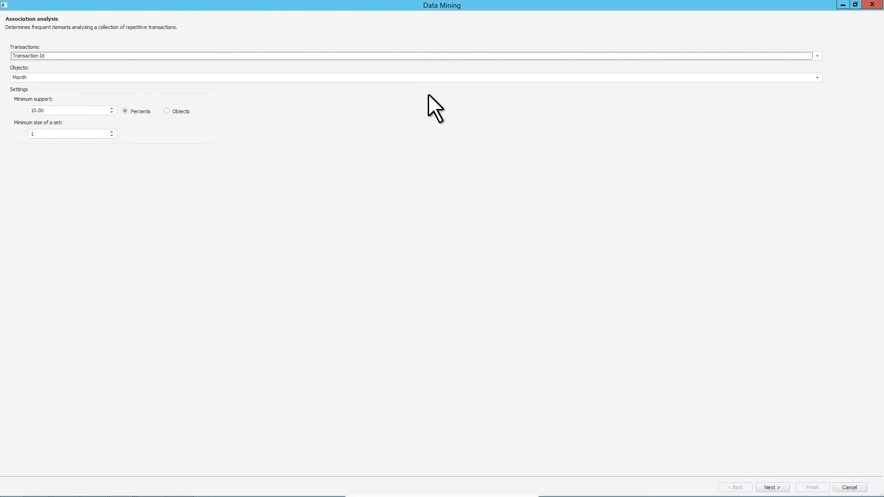
{"action": "left_click", "coordinate": [399, 78]}
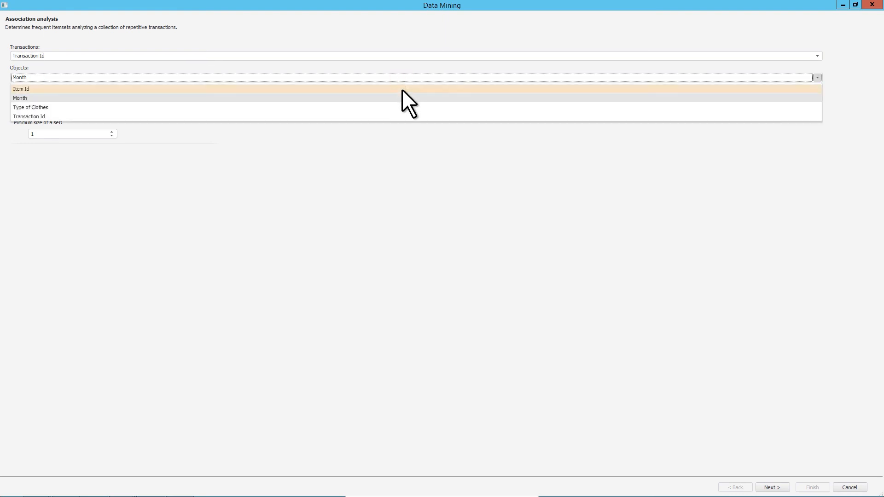
{"action": "left_click", "coordinate": [403, 107]}
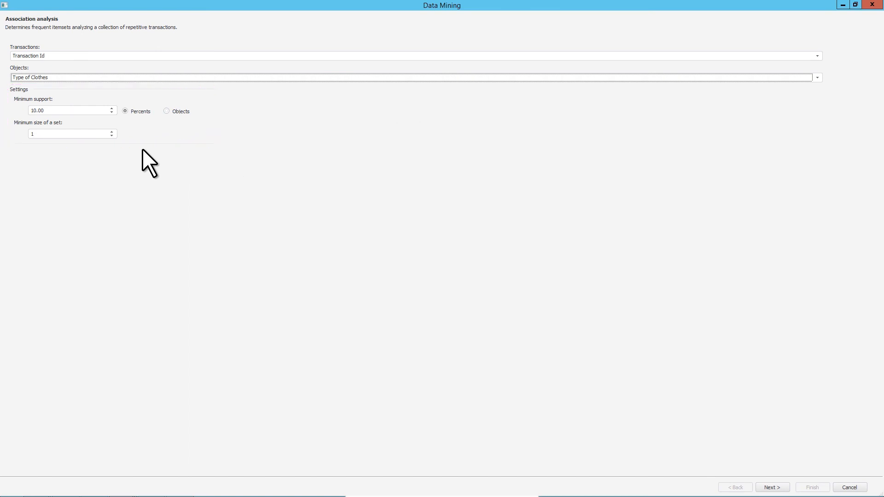
- Calculate itemsets with a minimum set size of 2, insert the result into a new sheet named Association analysis, and return to the sales sheet
{"action": "left_click", "coordinate": [112, 131]}
{"action": "left_click", "coordinate": [782, 487]}
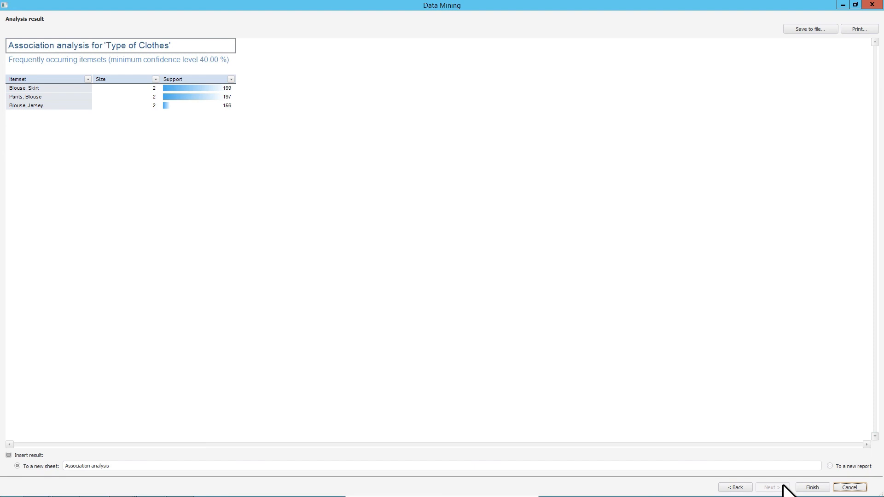
{"action": "left_click", "coordinate": [813, 487]}
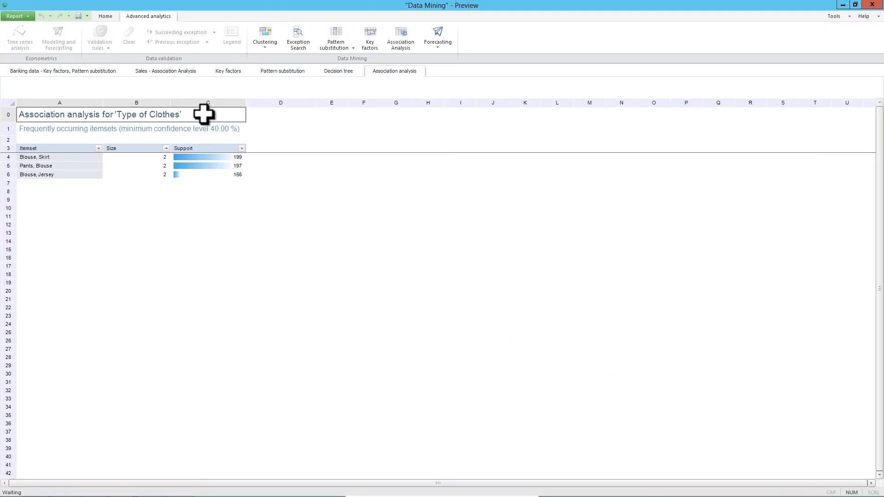
{"action": "left_click", "coordinate": [181, 74]}
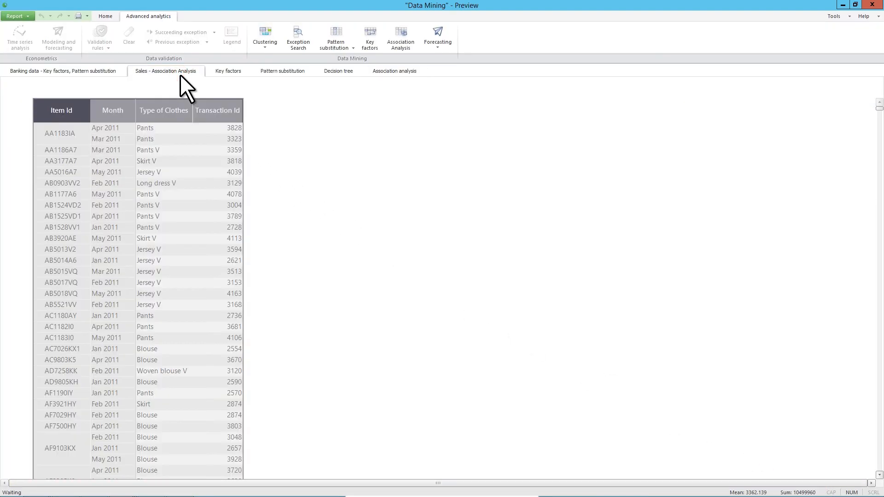